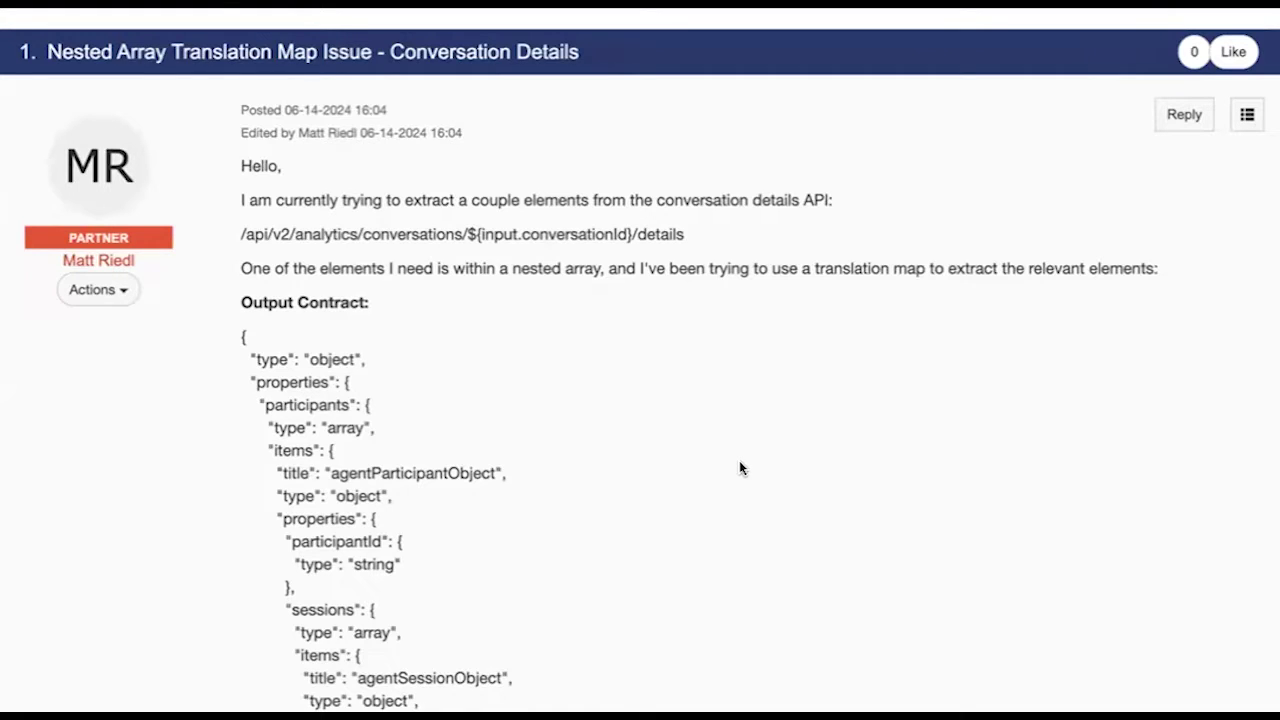
# - Scroll through the forum post's contract, translation map and JSON result
pyautogui.scroll(-2, 740, 467)
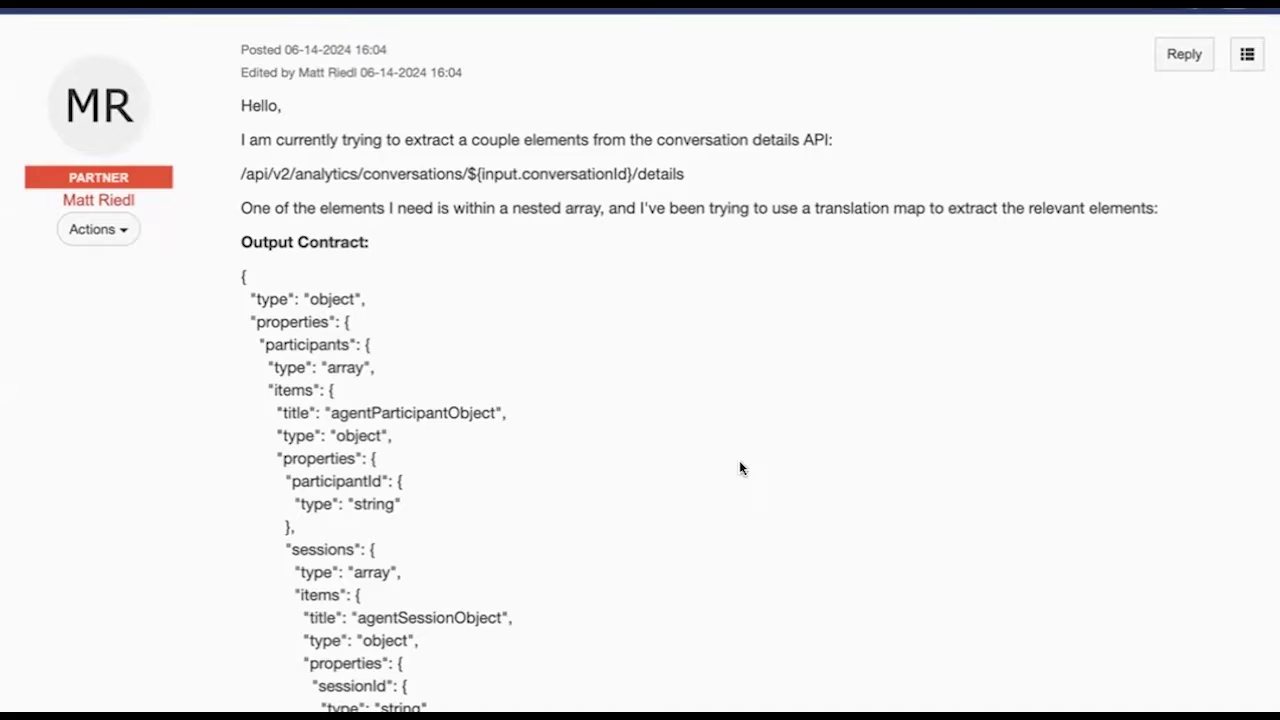
pyautogui.scroll(-10, 740, 467)
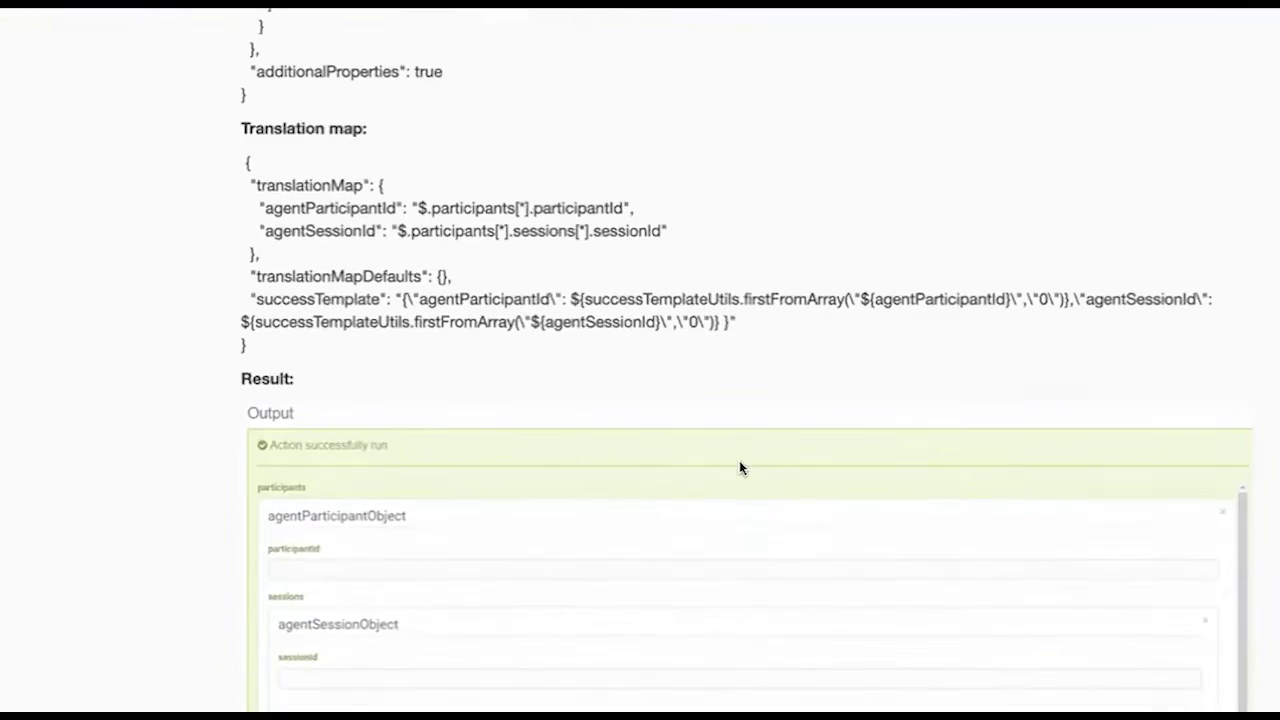
pyautogui.scroll(-10, 248, 400)
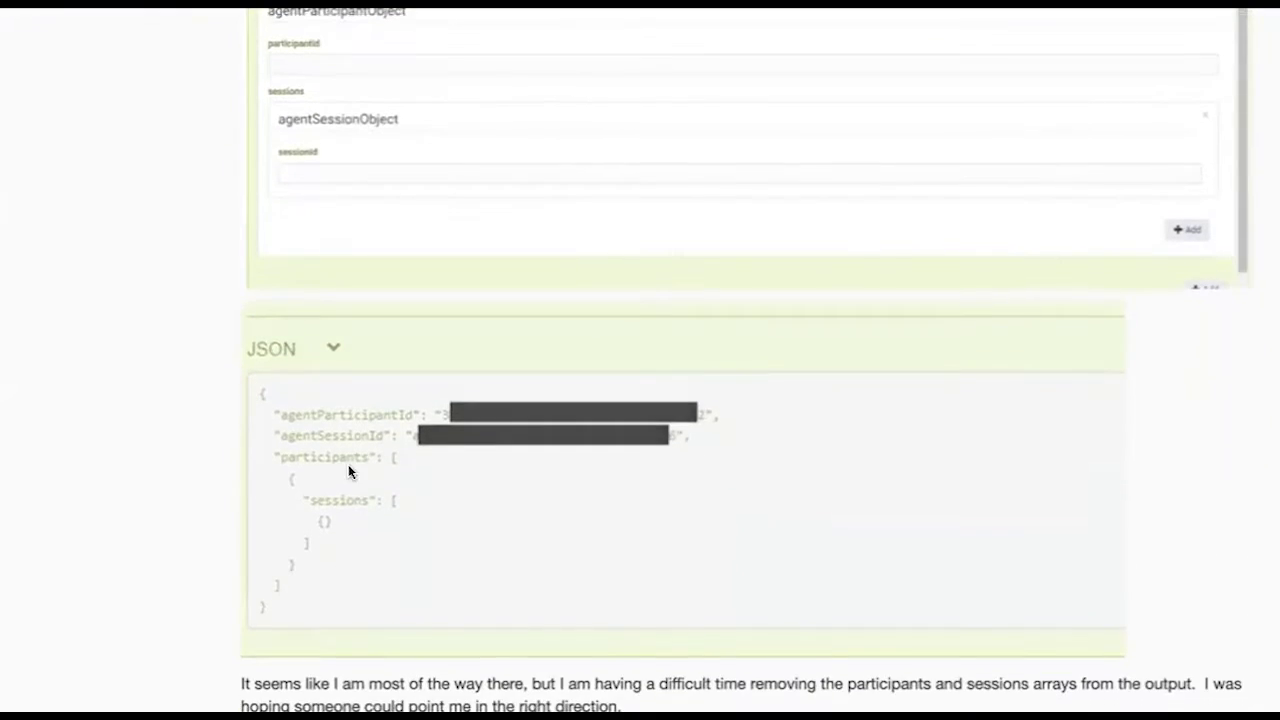
pyautogui.scroll(-2, 420, 509)
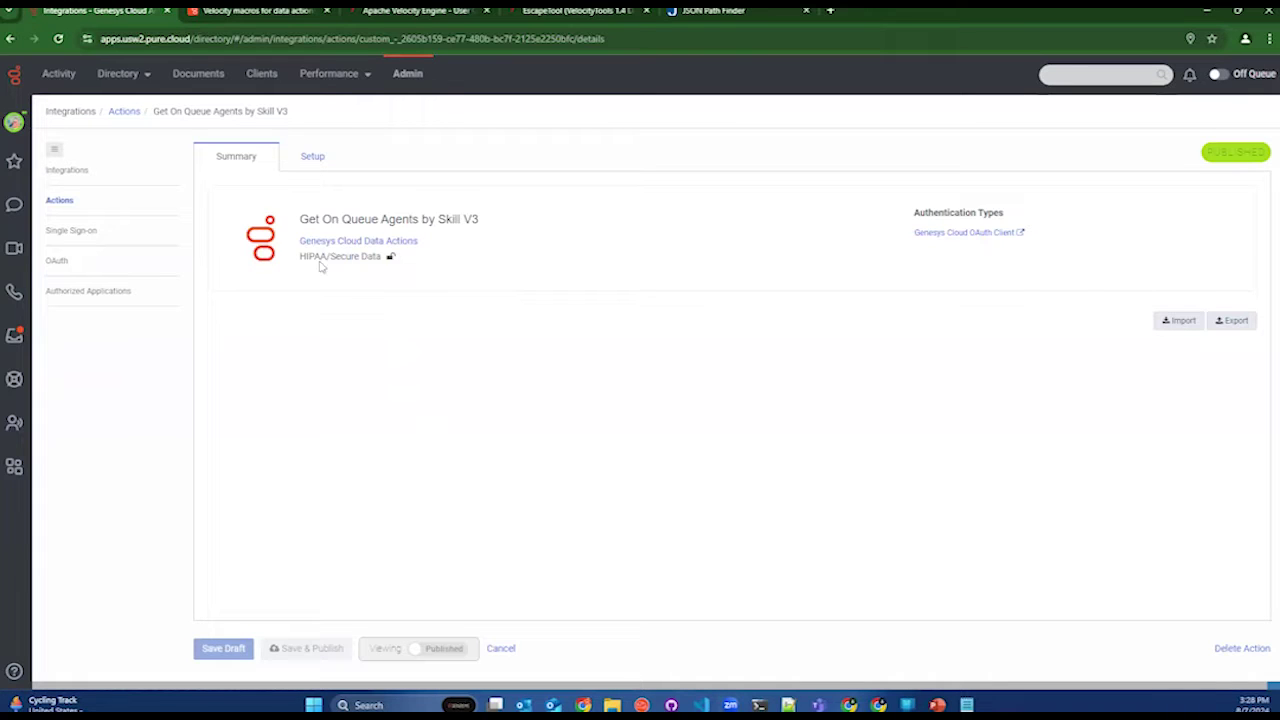
# - Check the sensitive data note, then select the Request URL Template in the action's Setup Configuration
pyautogui.click(390, 256)
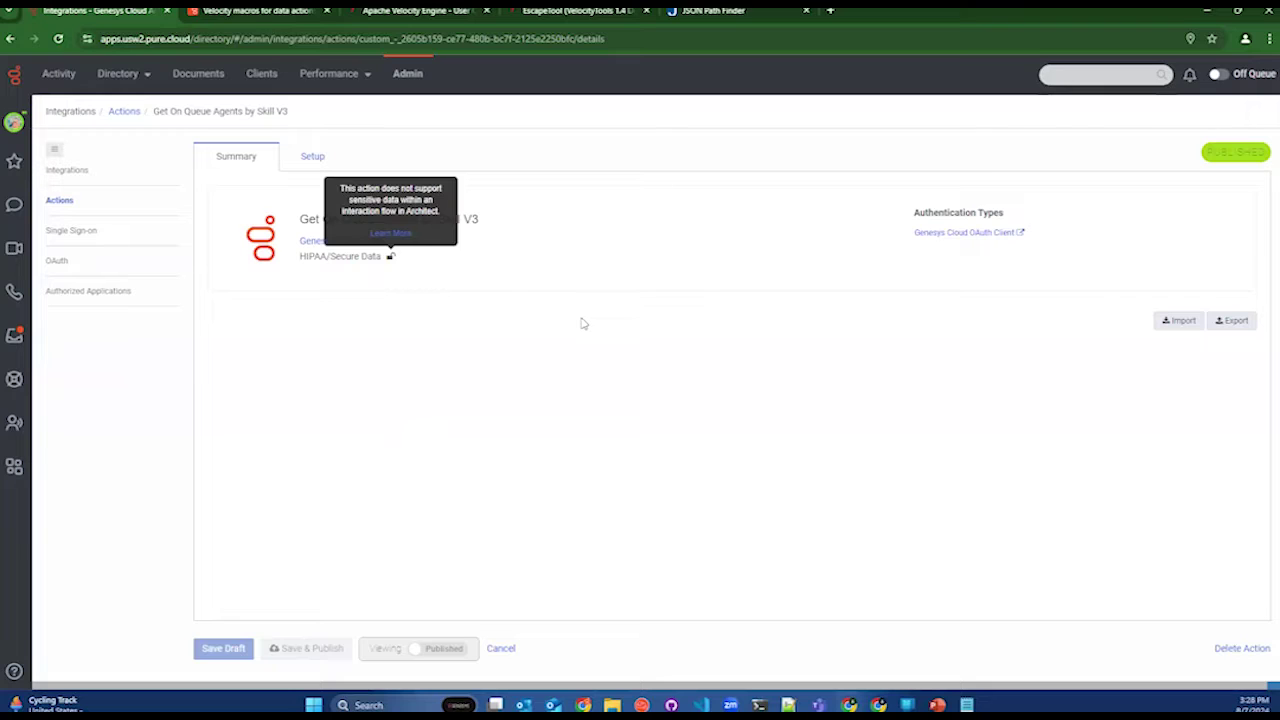
pyautogui.click(508, 215)
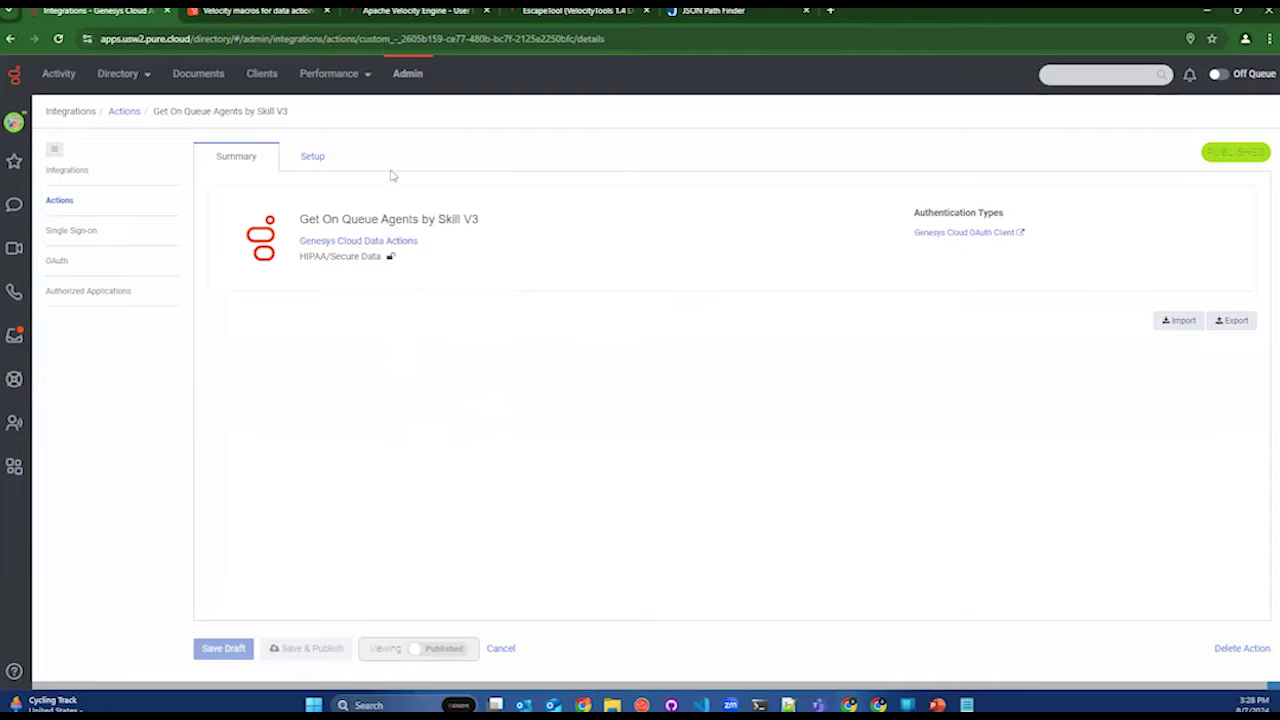
pyautogui.click(313, 158)
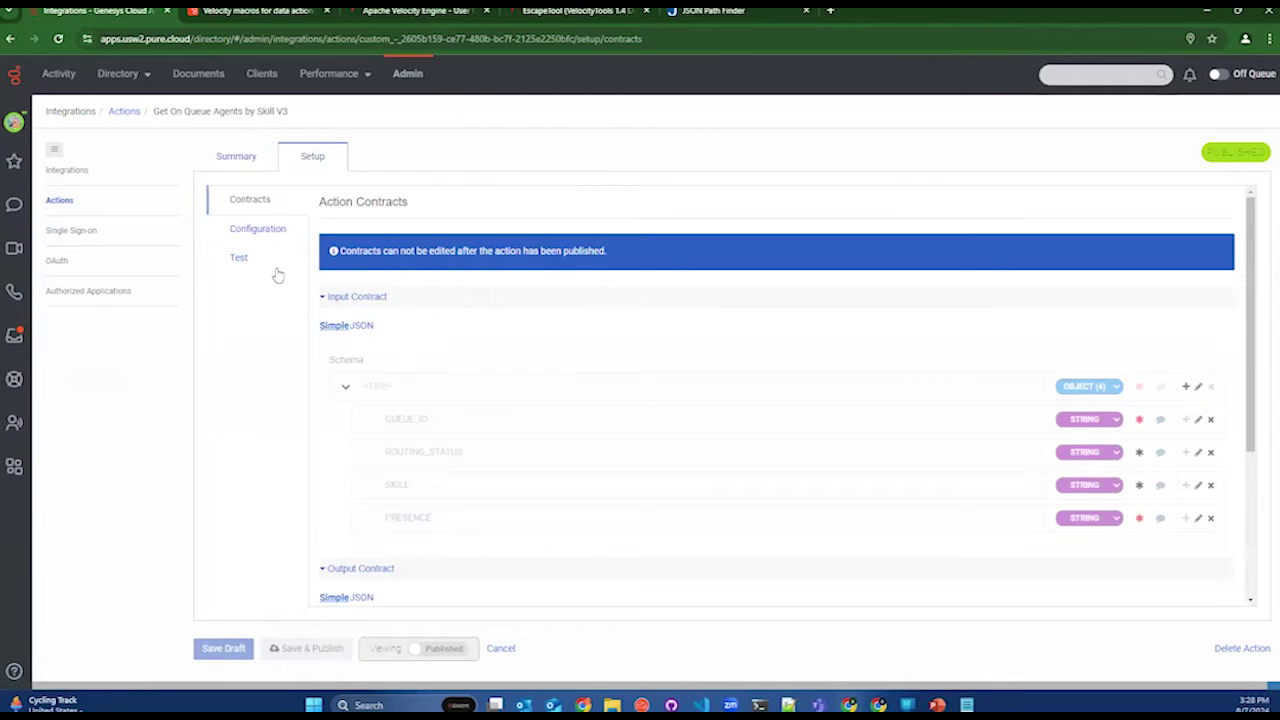
pyautogui.click(258, 229)
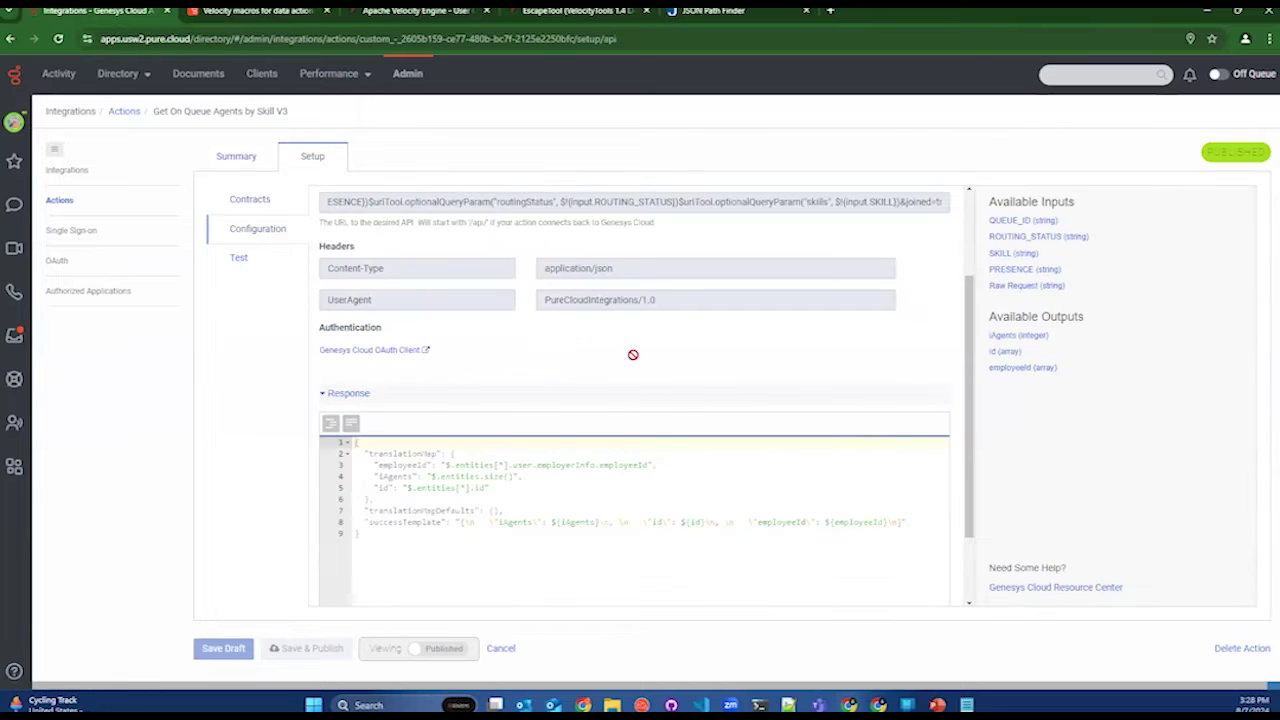
pyautogui.scroll(2, 633, 354)
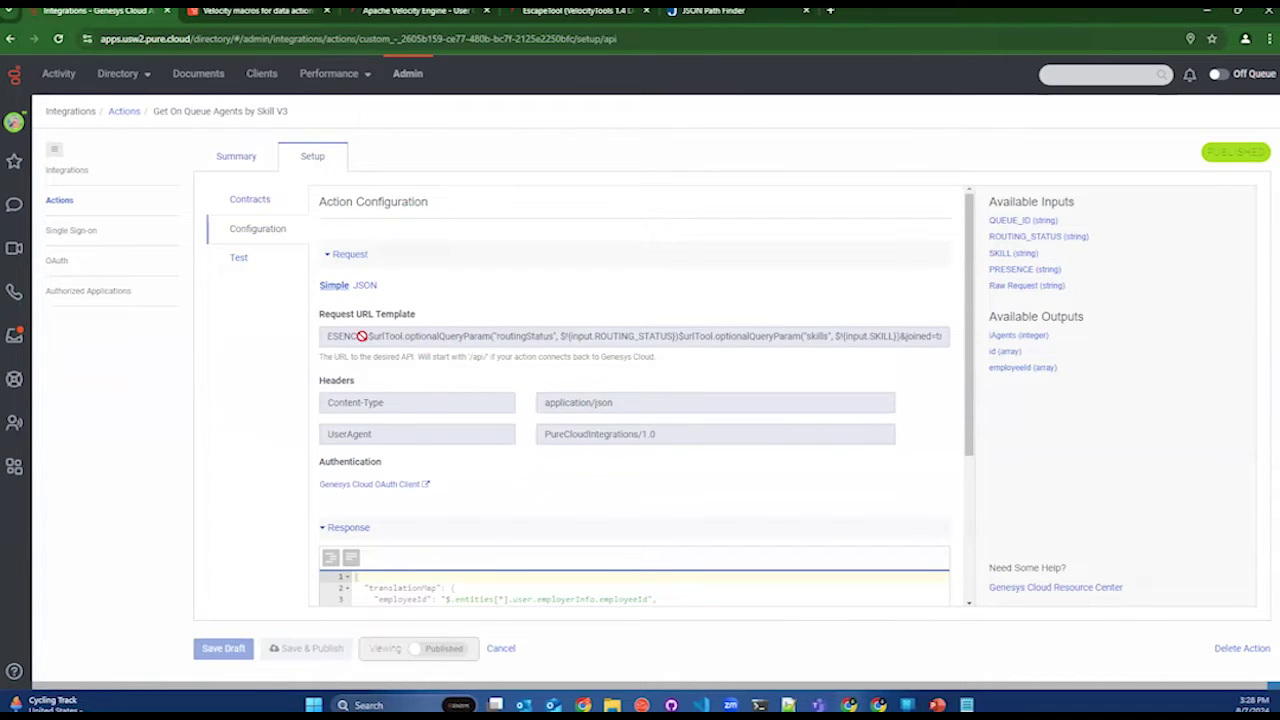
pyautogui.moveTo(361, 336); pyautogui.dragTo(255, 336)
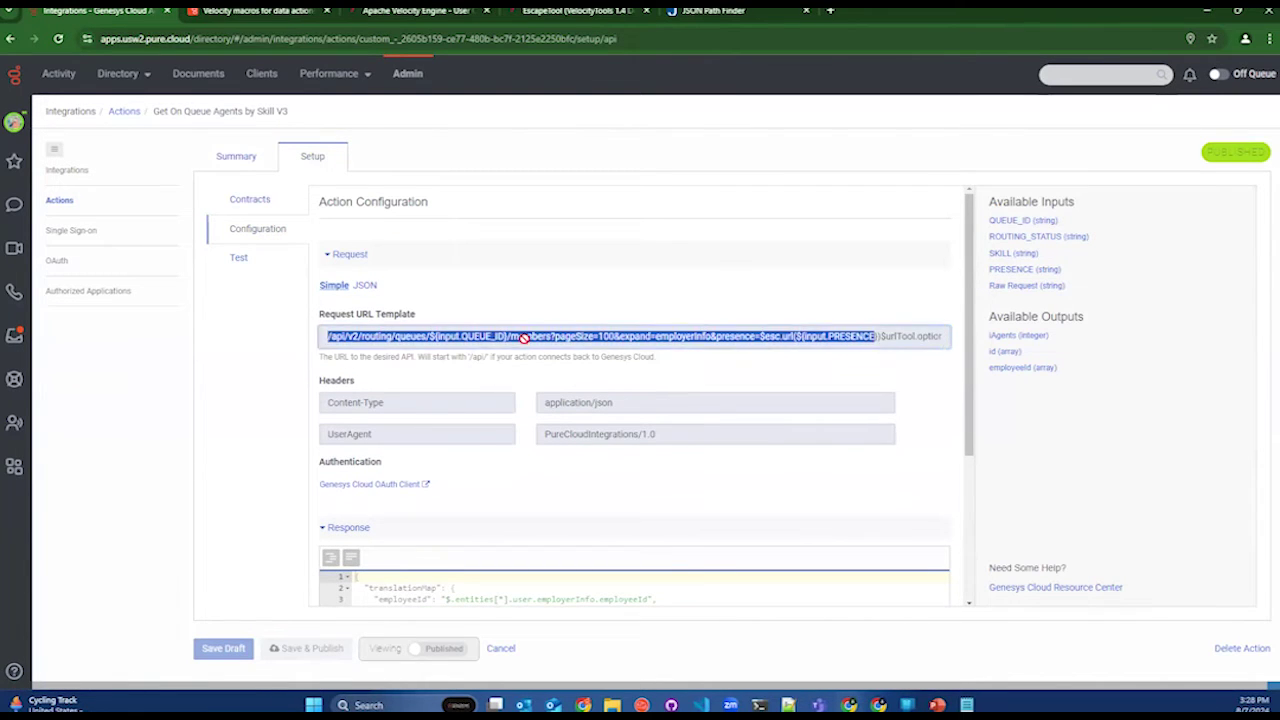
pyautogui.click(597, 373)
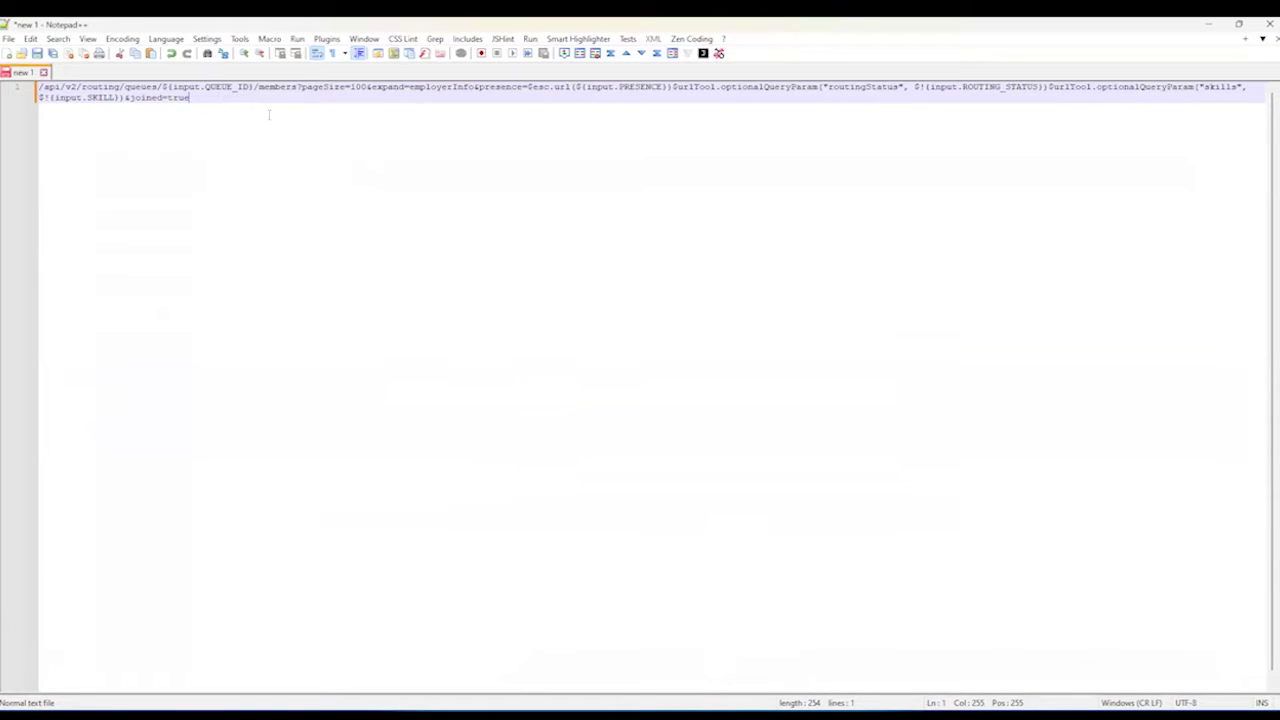
# - In the pasted URL, point to the ${input.QUEUE_ID} part and dismiss the notification
pyautogui.click(182, 87)
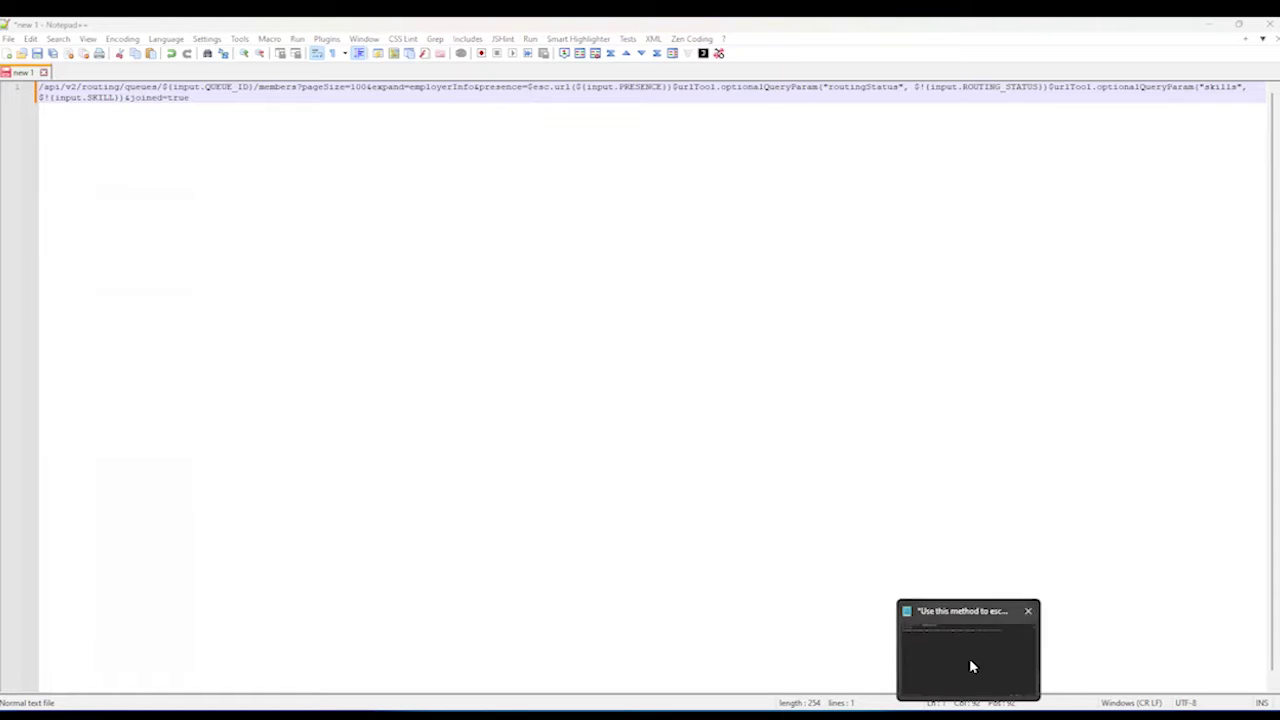
pyautogui.click(1018, 614)
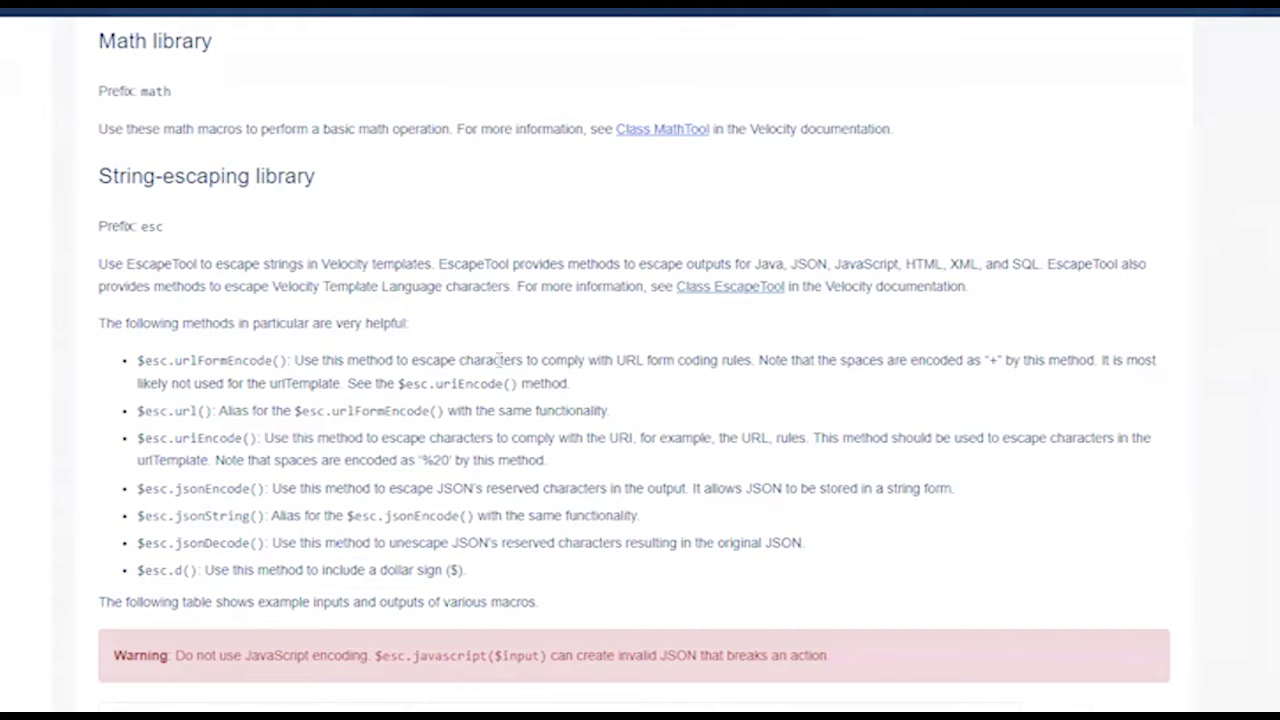
# - Review the Velocity macros article down to urlTool.optionalQueryParam, then switch to the Apache Velocity guide
pyautogui.scroll(2, 480, 340)
pyautogui.scroll(10, 465, 330)
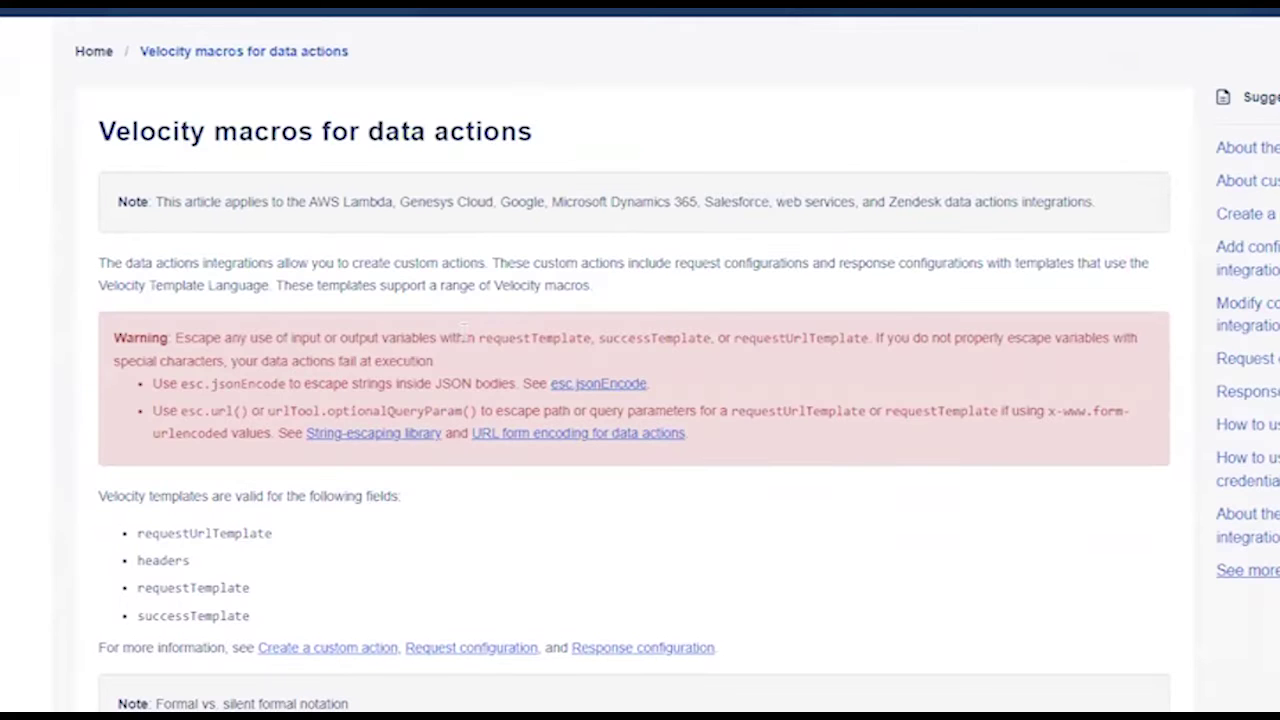
pyautogui.scroll(-4, 568, 487)
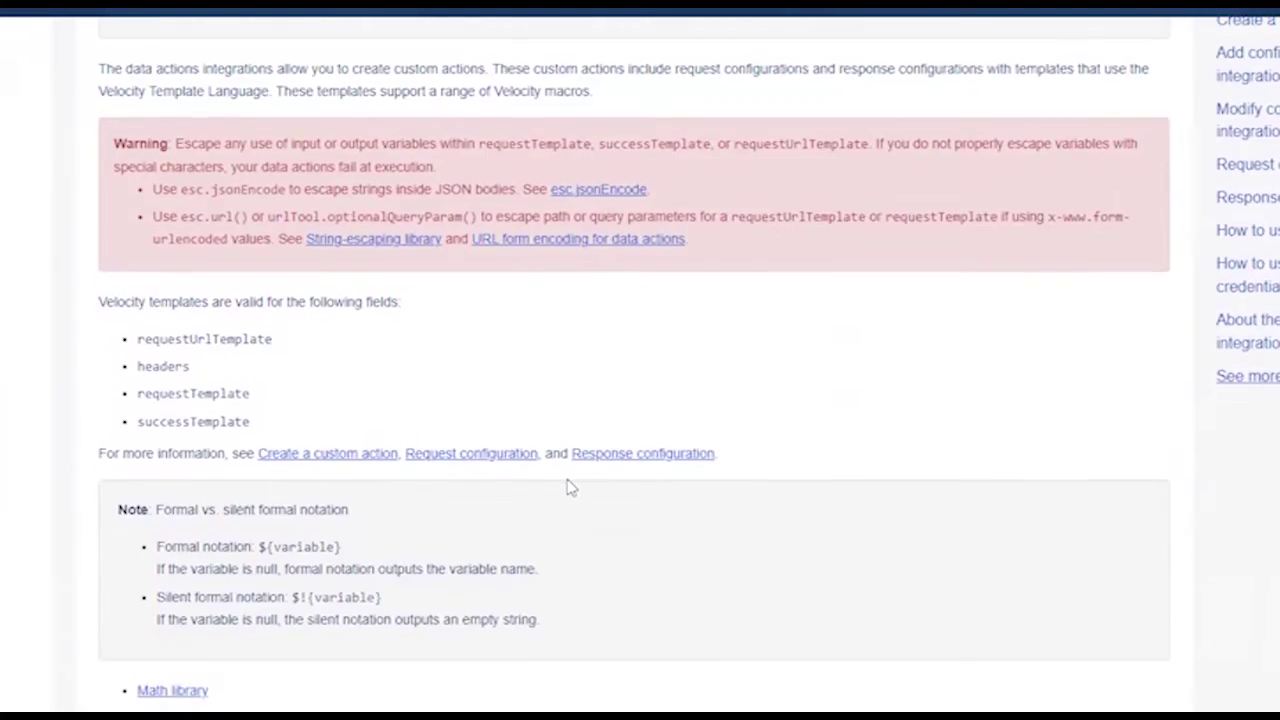
pyautogui.scroll(-11, 568, 487)
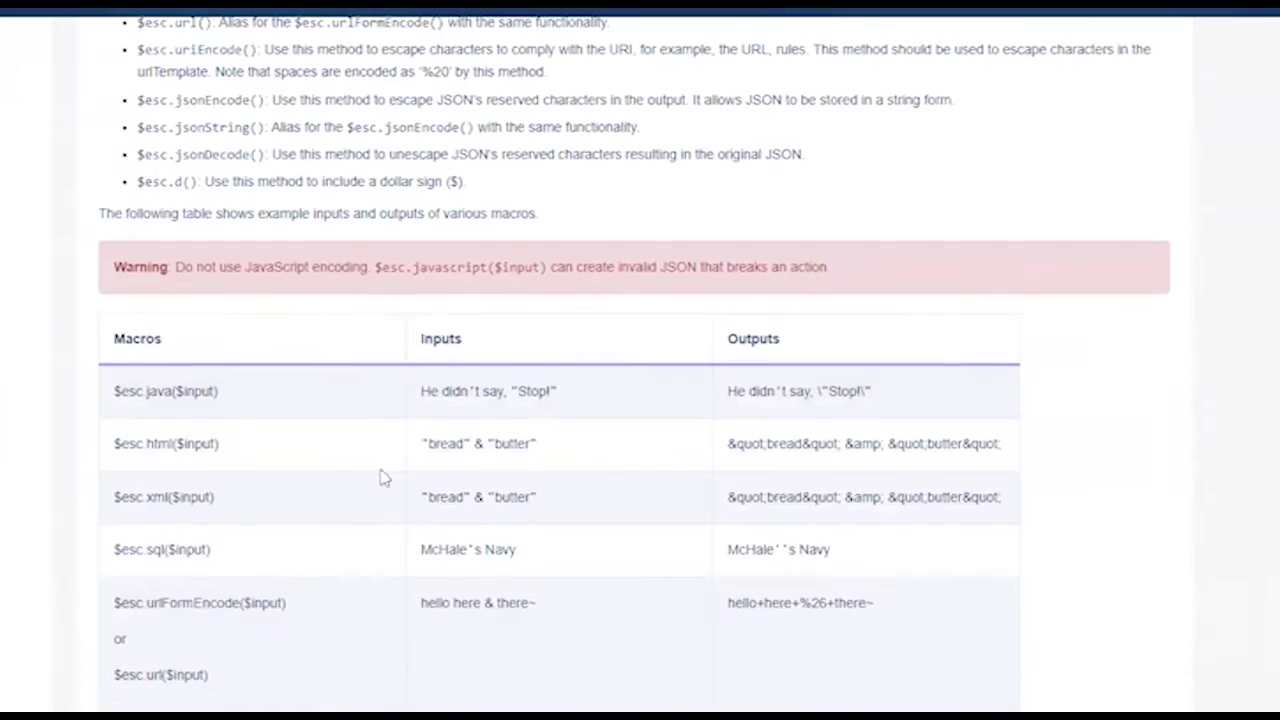
pyautogui.scroll(-8, 352, 532)
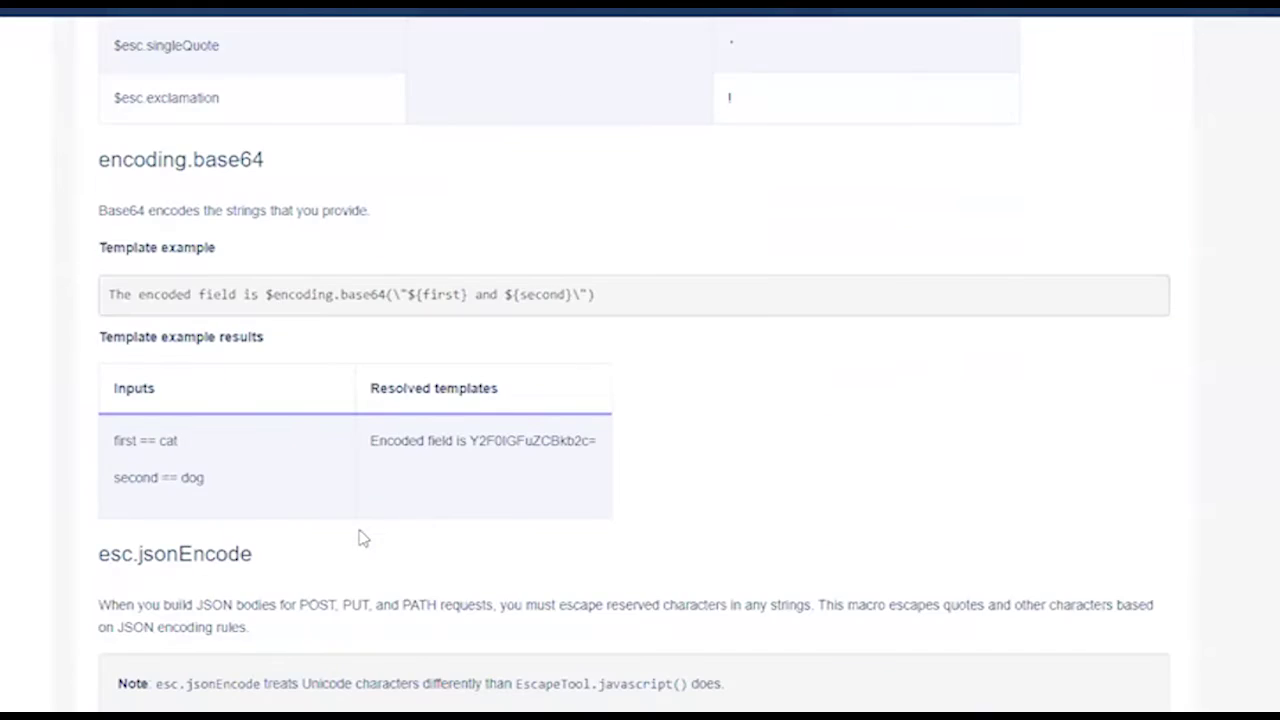
pyautogui.scroll(-8, 351, 449)
pyautogui.scroll(-7, 349, 505)
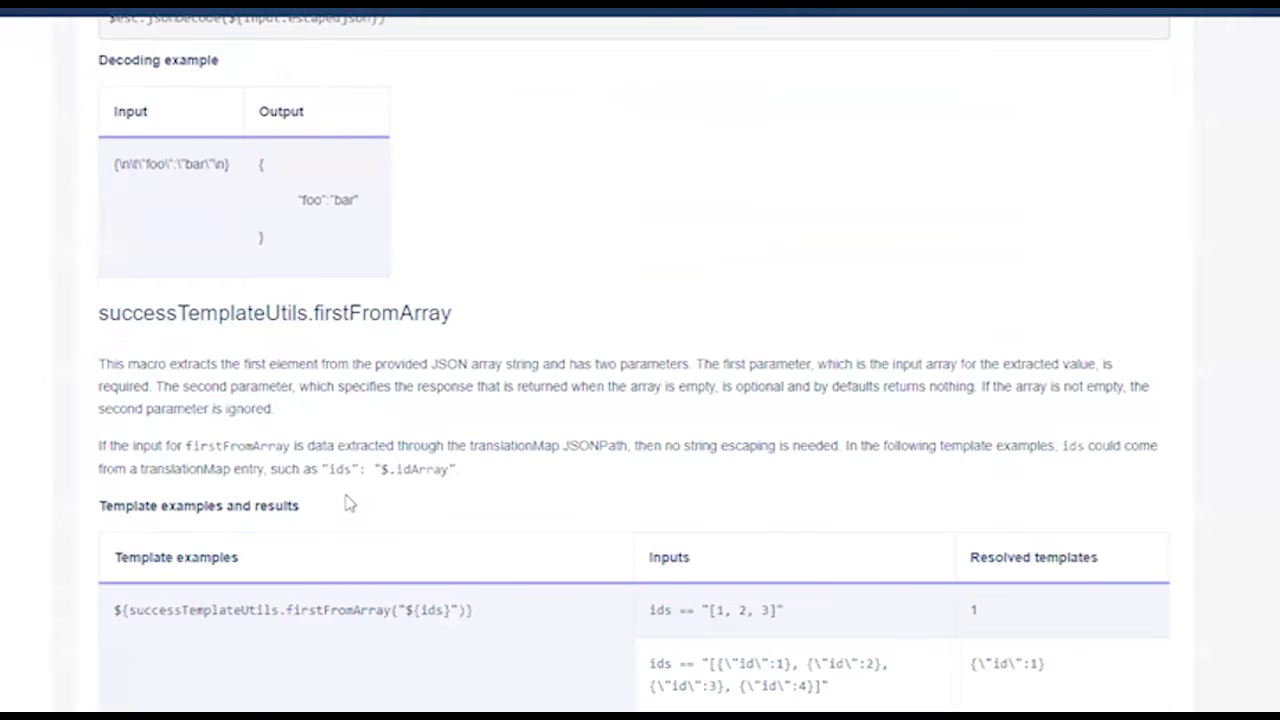
pyautogui.scroll(1, 352, 470)
pyautogui.scroll(-14, 355, 440)
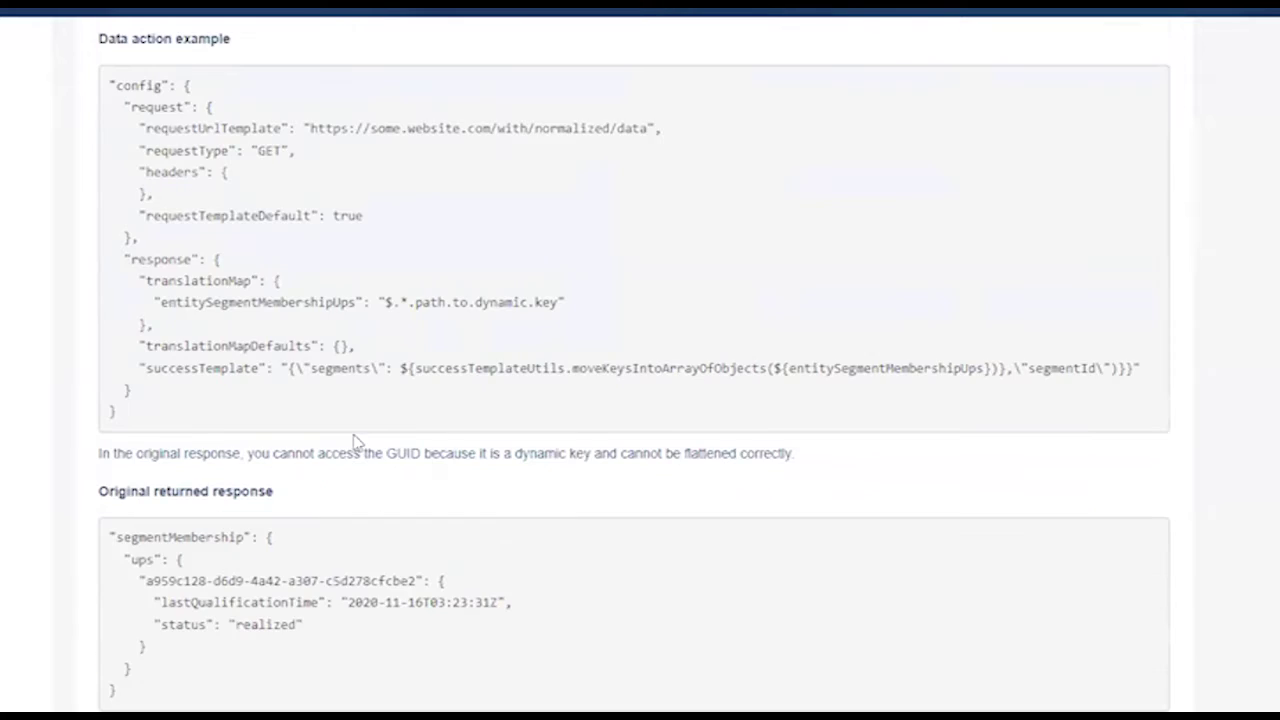
pyautogui.scroll(4, 358, 426)
pyautogui.scroll(2, 360, 424)
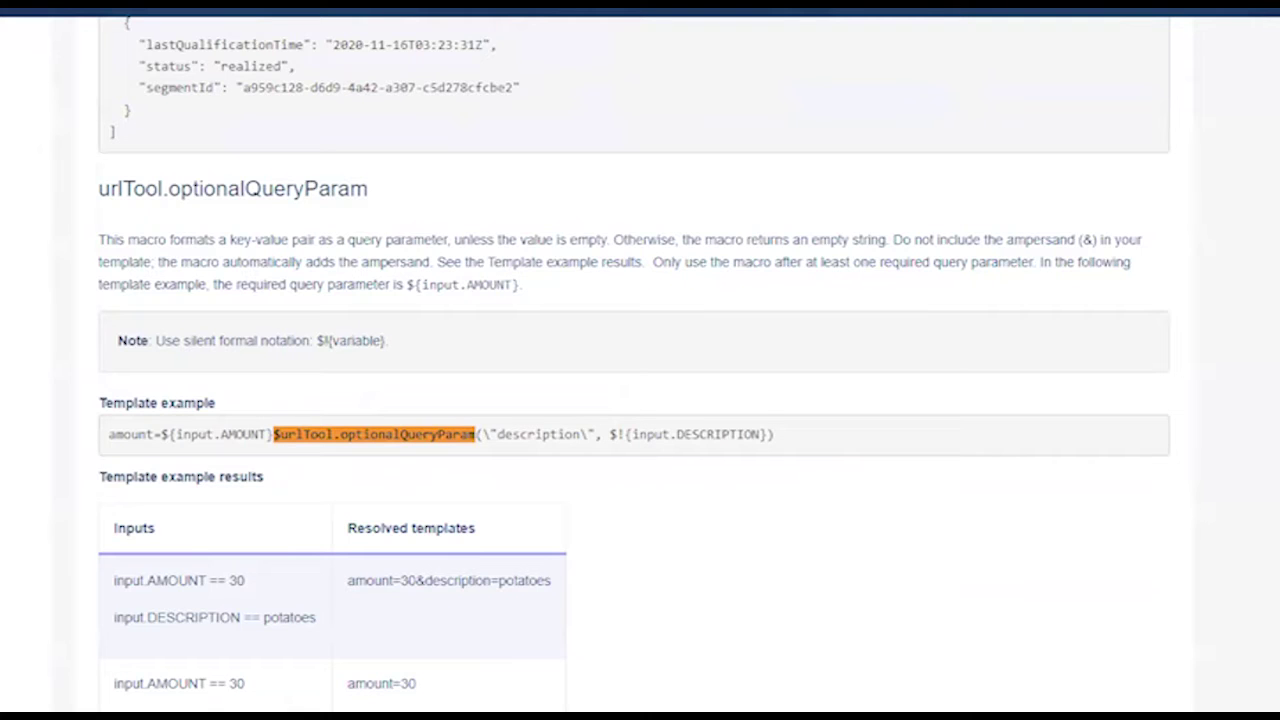
pyautogui.moveTo(335, 15)
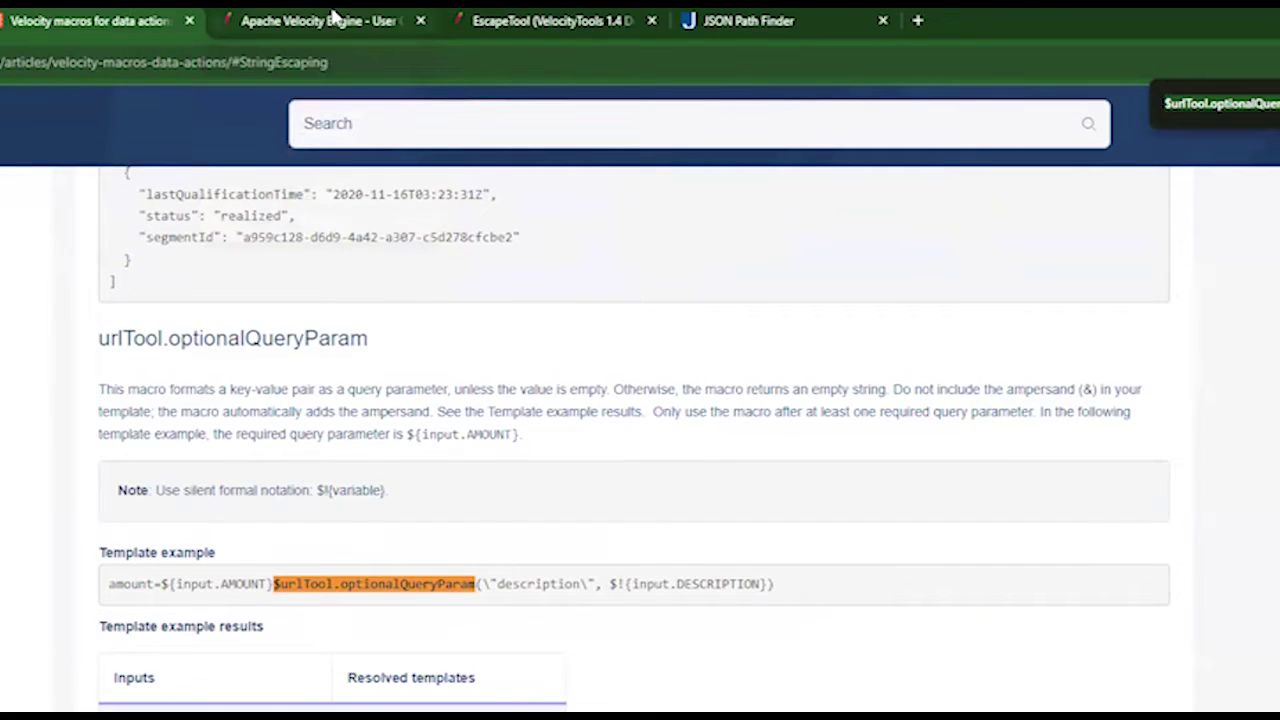
pyautogui.click(335, 15)
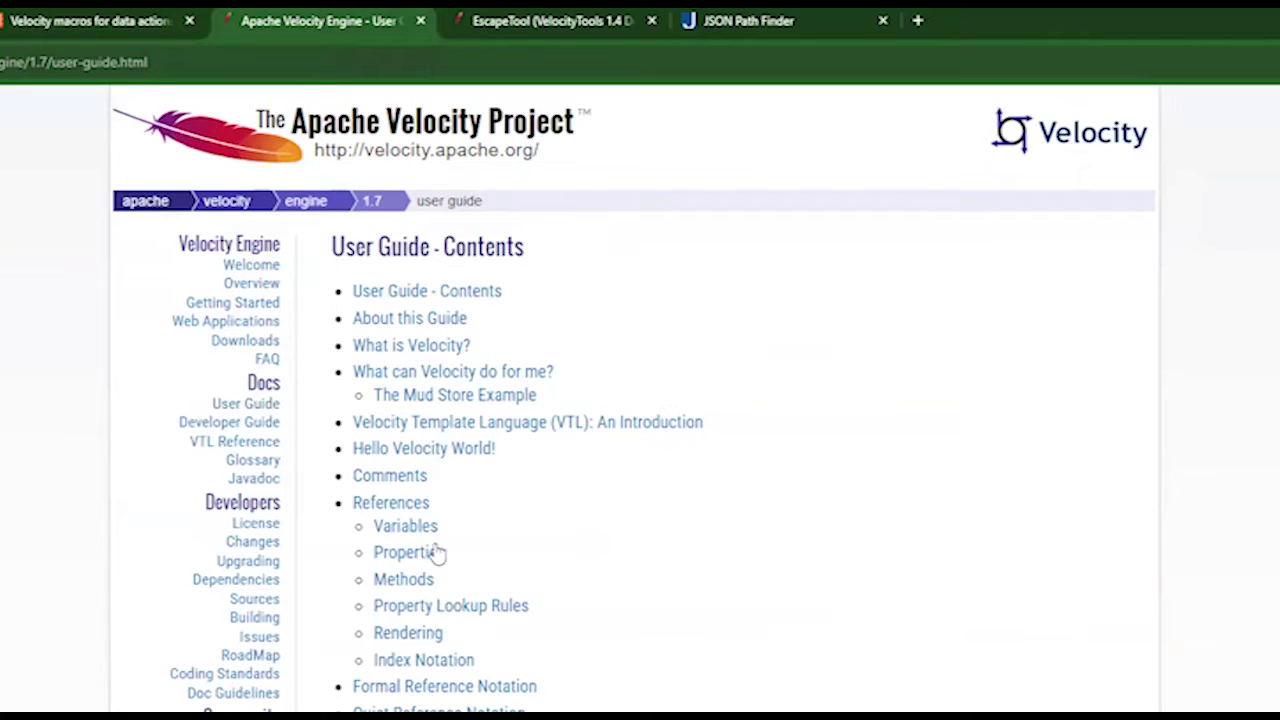
pyautogui.click(520, 26)
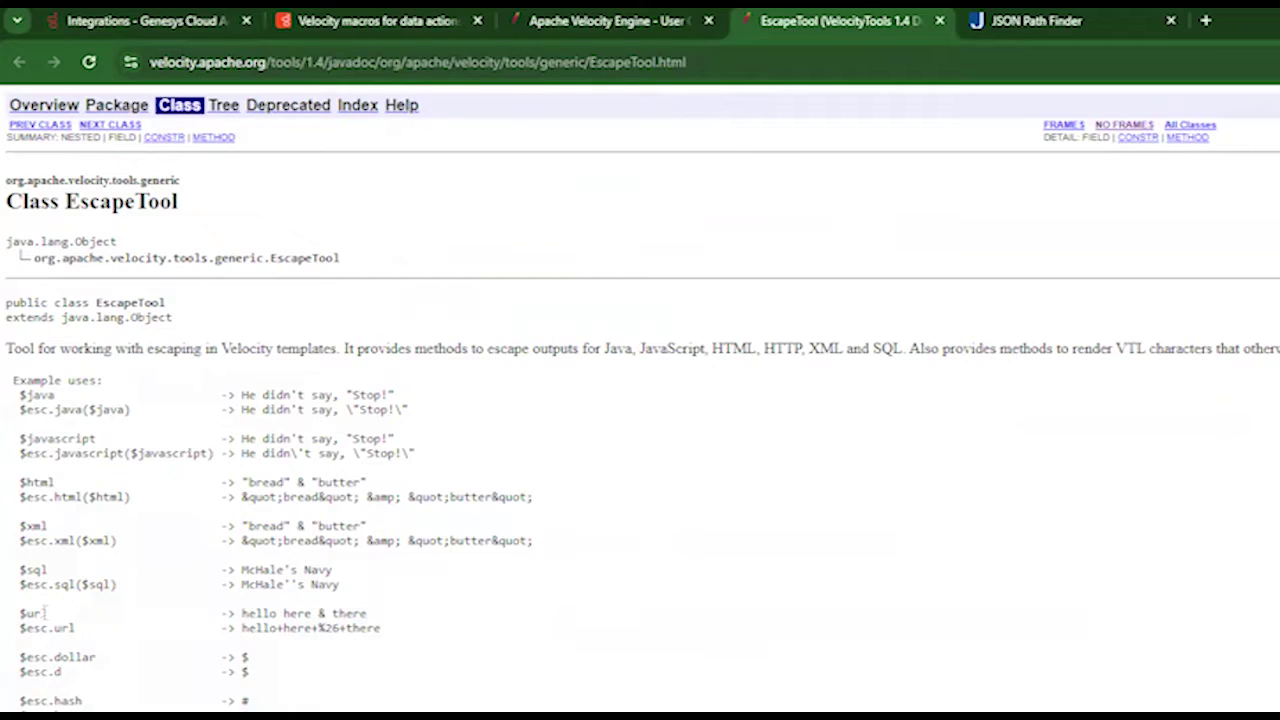
pyautogui.moveTo(20, 612); pyautogui.dragTo(419, 639)
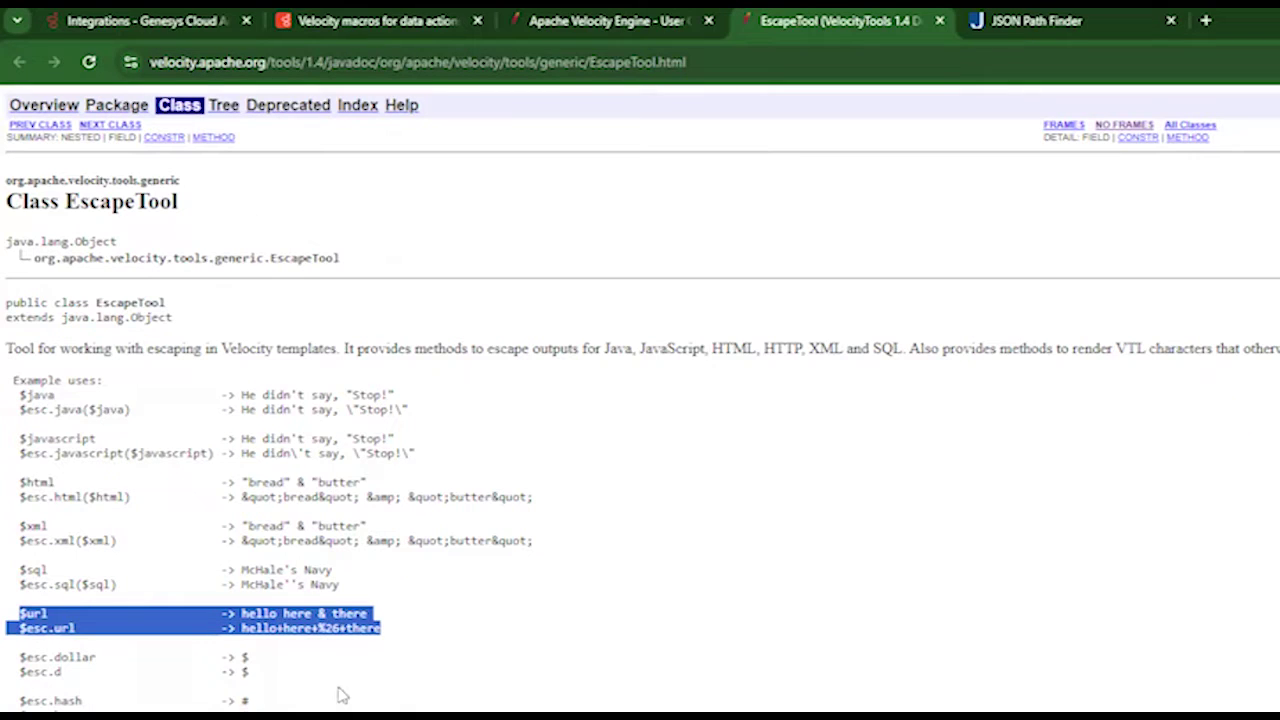
pyautogui.click(404, 644)
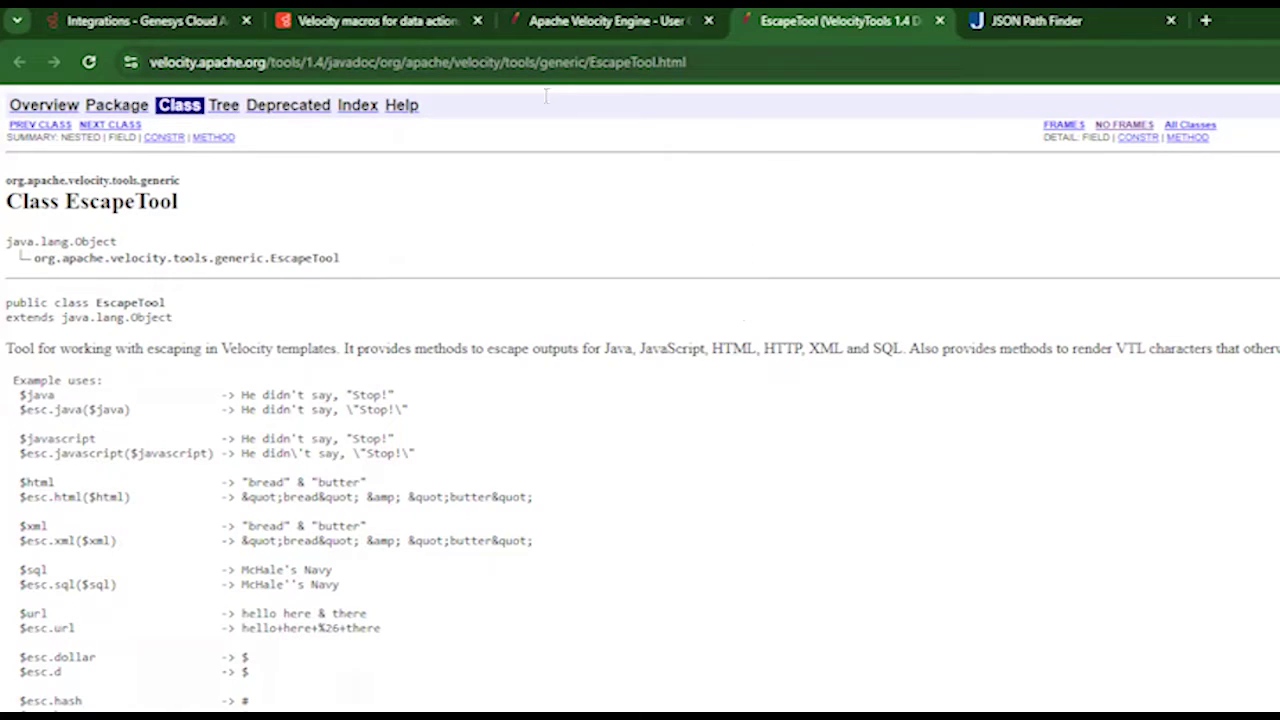
# - Review the action's Response and Output Contract, then return to its Configuration
pyautogui.click(206, 21)
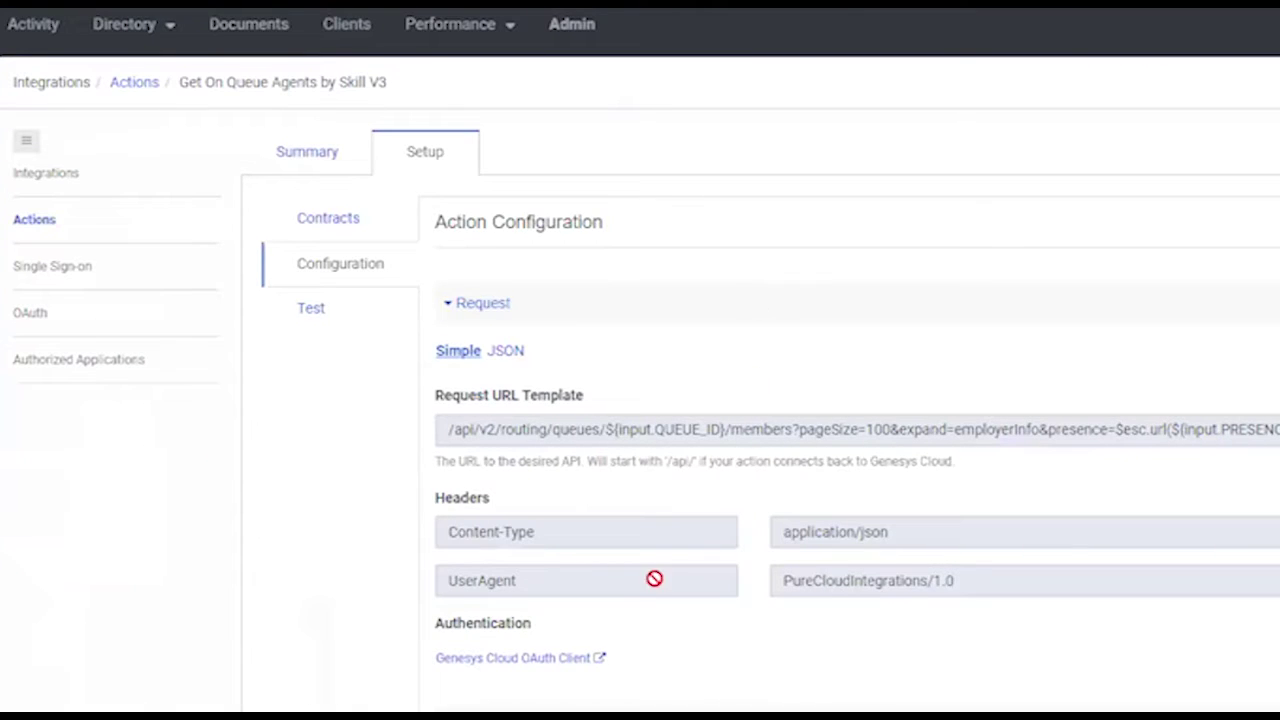
pyautogui.scroll(-1, 745, 640)
pyautogui.scroll(-3, 745, 640)
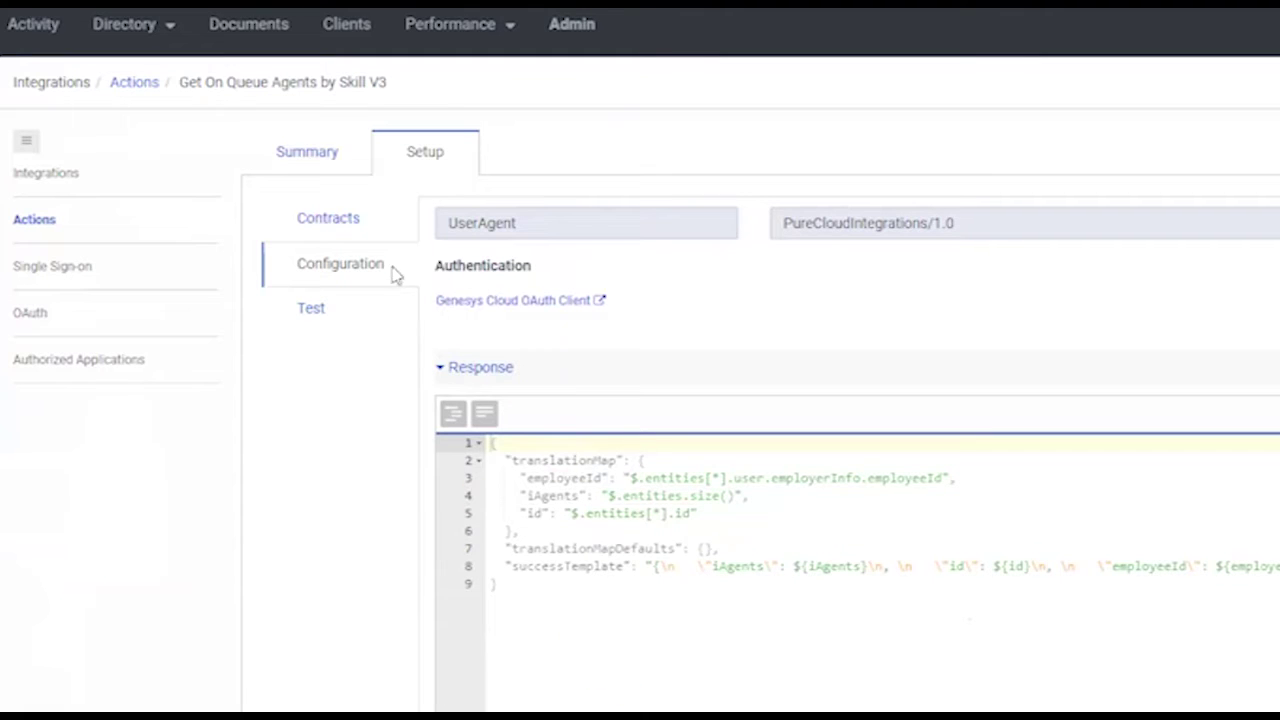
pyautogui.click(351, 228)
pyautogui.scroll(-6, 710, 601)
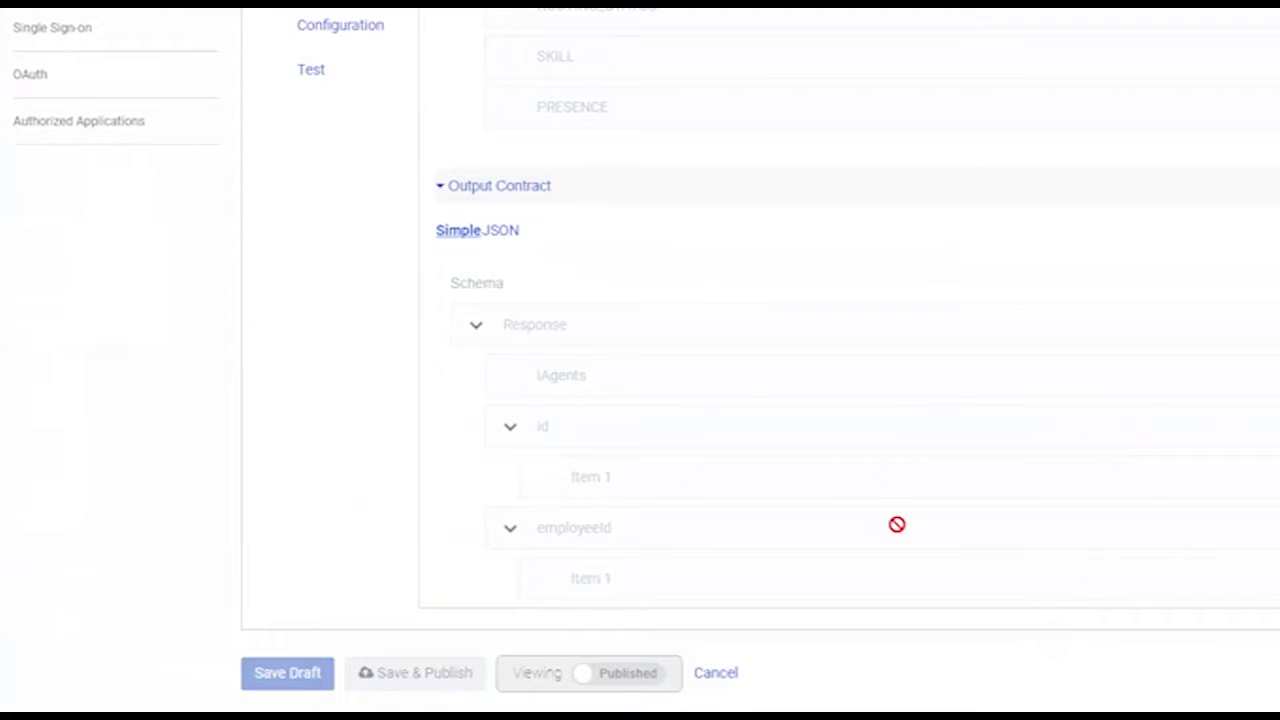
pyautogui.click(371, 47)
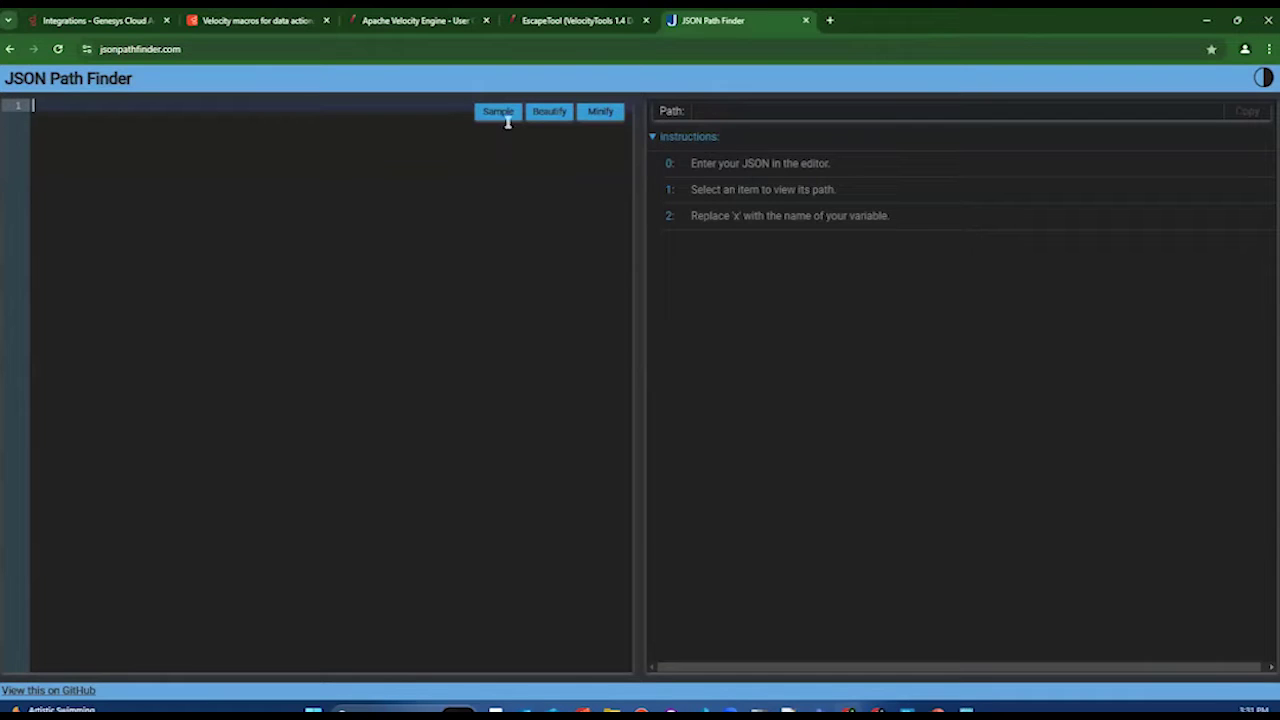
# - Return to the Genesys Cloud tab showing the action's response translation map
pyautogui.click(120, 29)
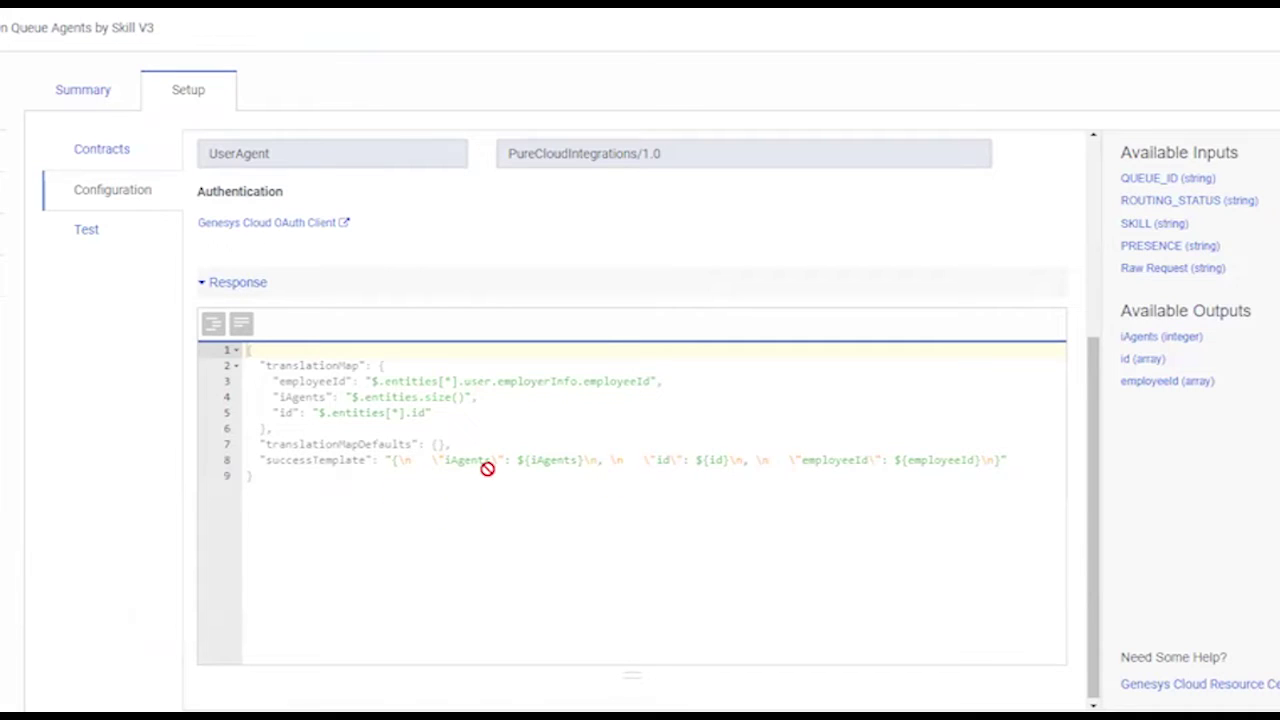
pyautogui.scroll(3, 513, 539)
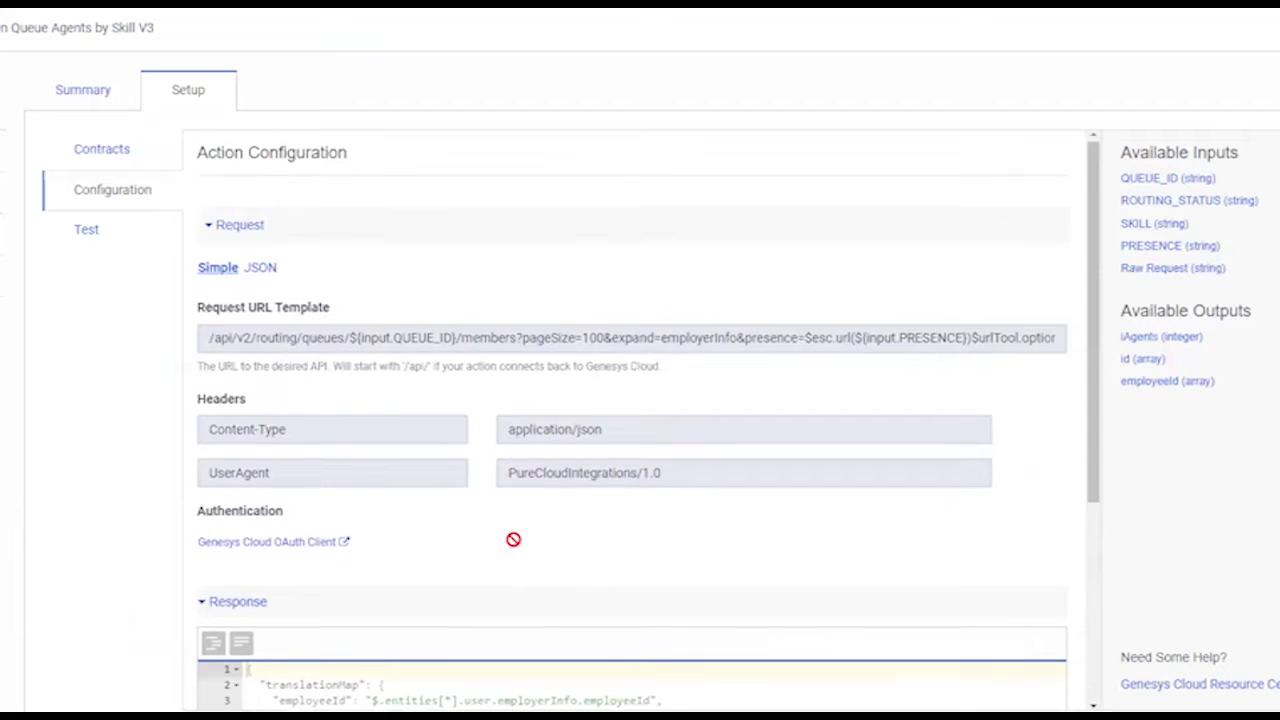
pyautogui.scroll(-2, 515, 548)
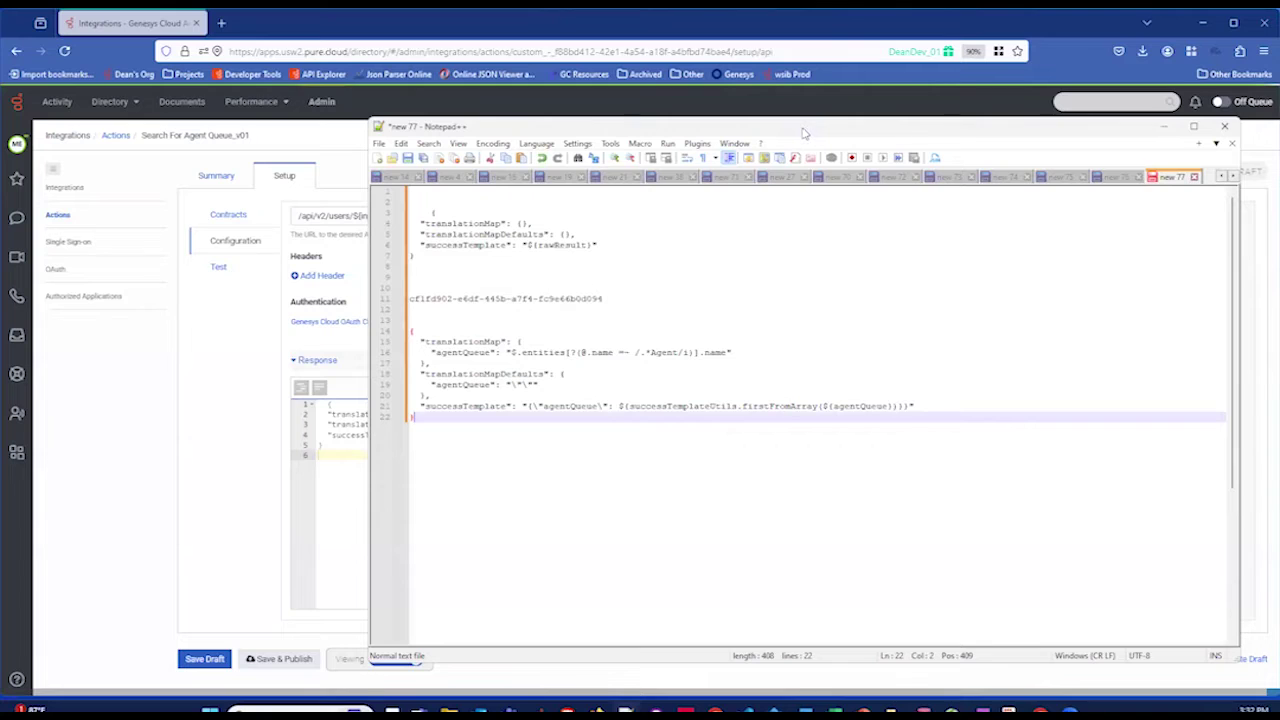
# - Highlight lines 2–7 of the saved rawResult response block in Notepad++
pyautogui.moveTo(803, 133); pyautogui.dragTo(769, 139)
pyautogui.moveTo(413, 272); pyautogui.dragTo(376, 206)
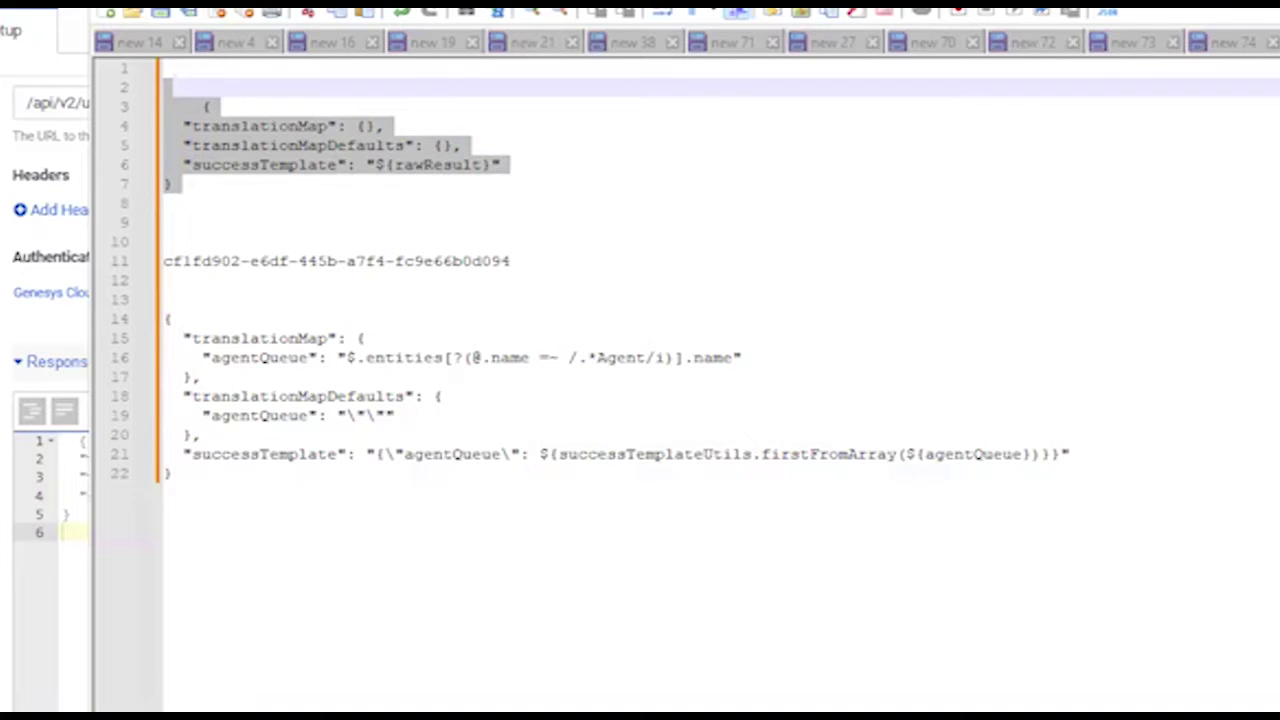
pyautogui.hotkey('alt', 'Tab')
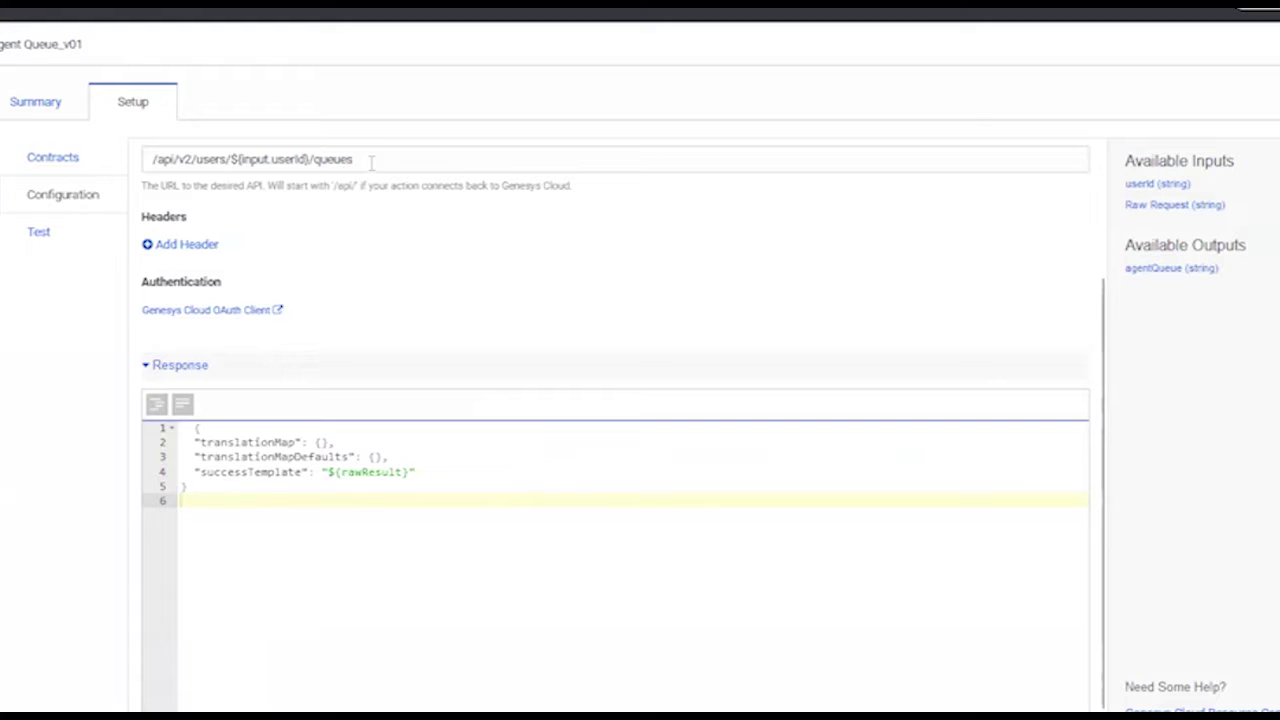
# - Highlight the ${input.userId} part of the Request URL /api/v2/users/${input.userId}/queues
pyautogui.click(335, 160)
pyautogui.moveTo(353, 160); pyautogui.dragTo(238, 160)
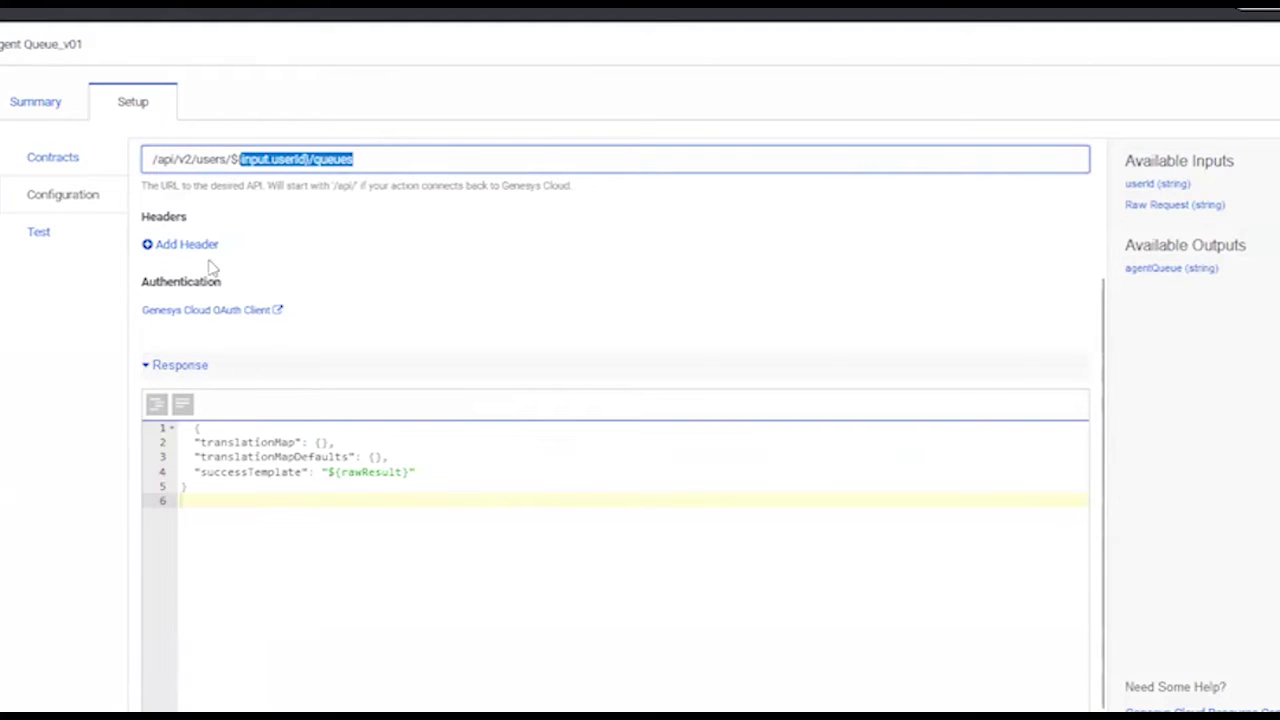
pyautogui.click(80, 245)
# - Run the action test and scroll through the queue entities in the JSON output
pyautogui.click(78, 238)
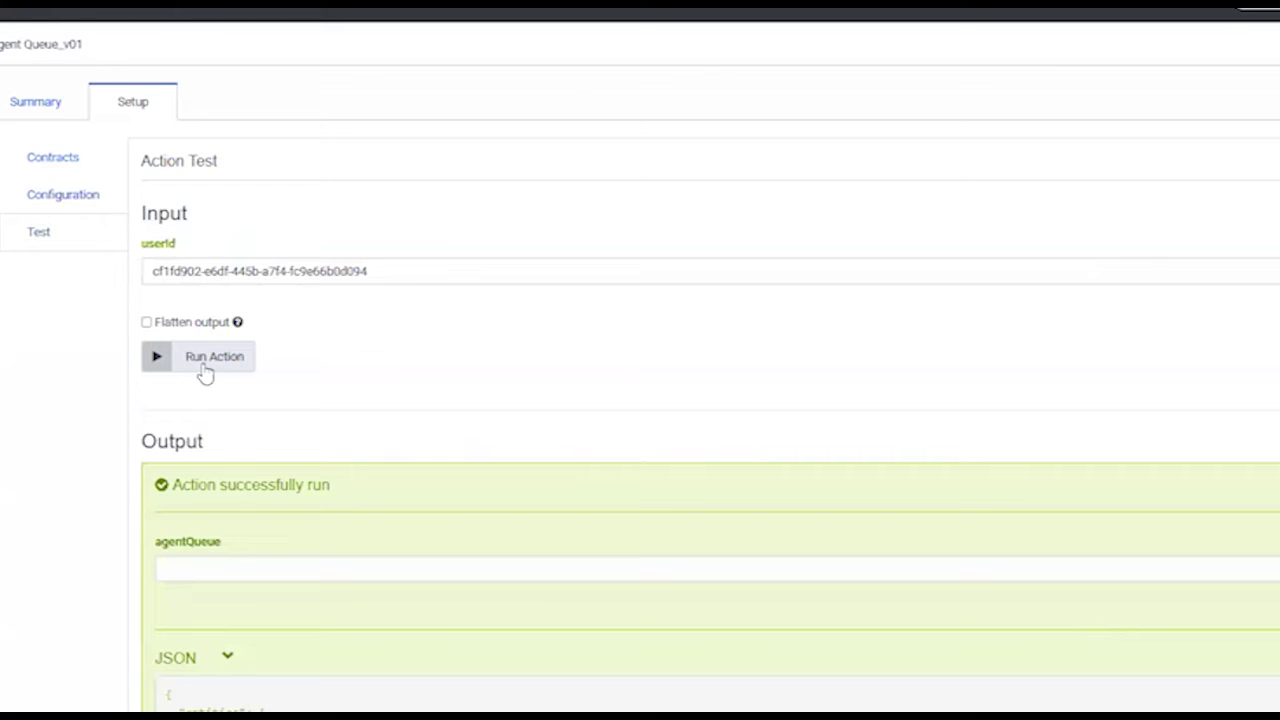
pyautogui.click(205, 364)
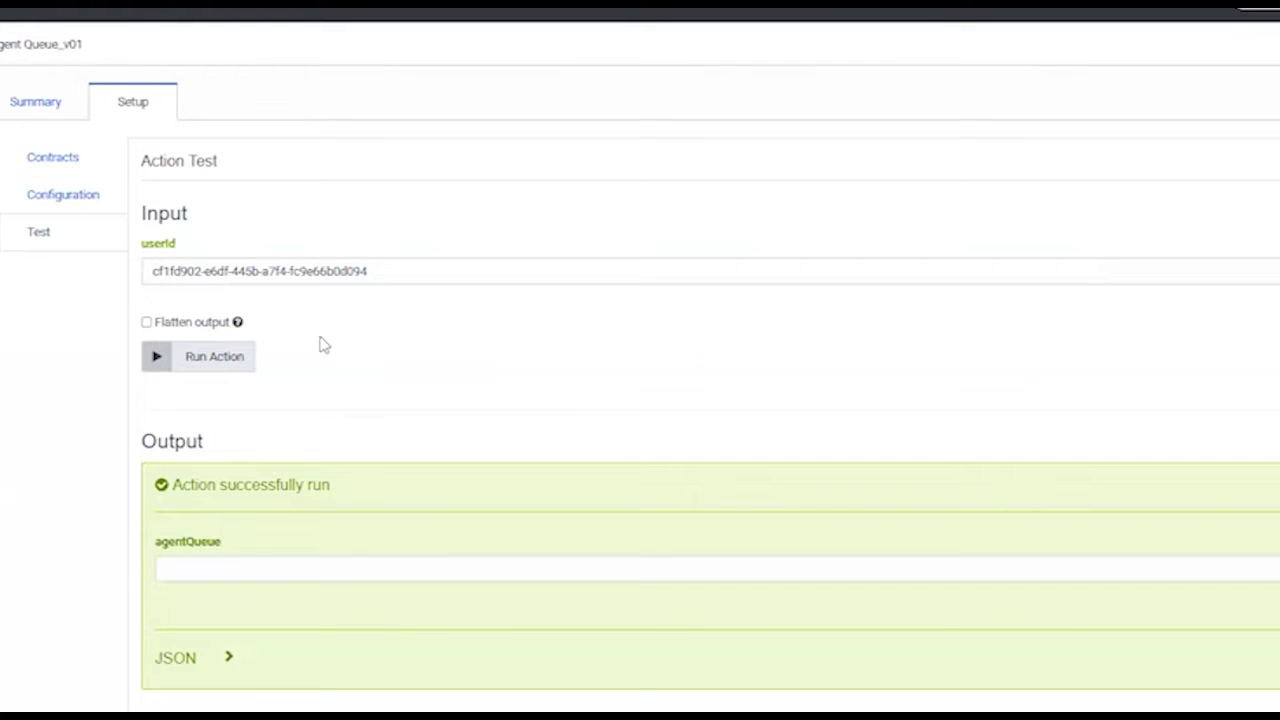
pyautogui.scroll(-2, 206, 509)
pyautogui.click(230, 486)
pyautogui.scroll(-3, 408, 380)
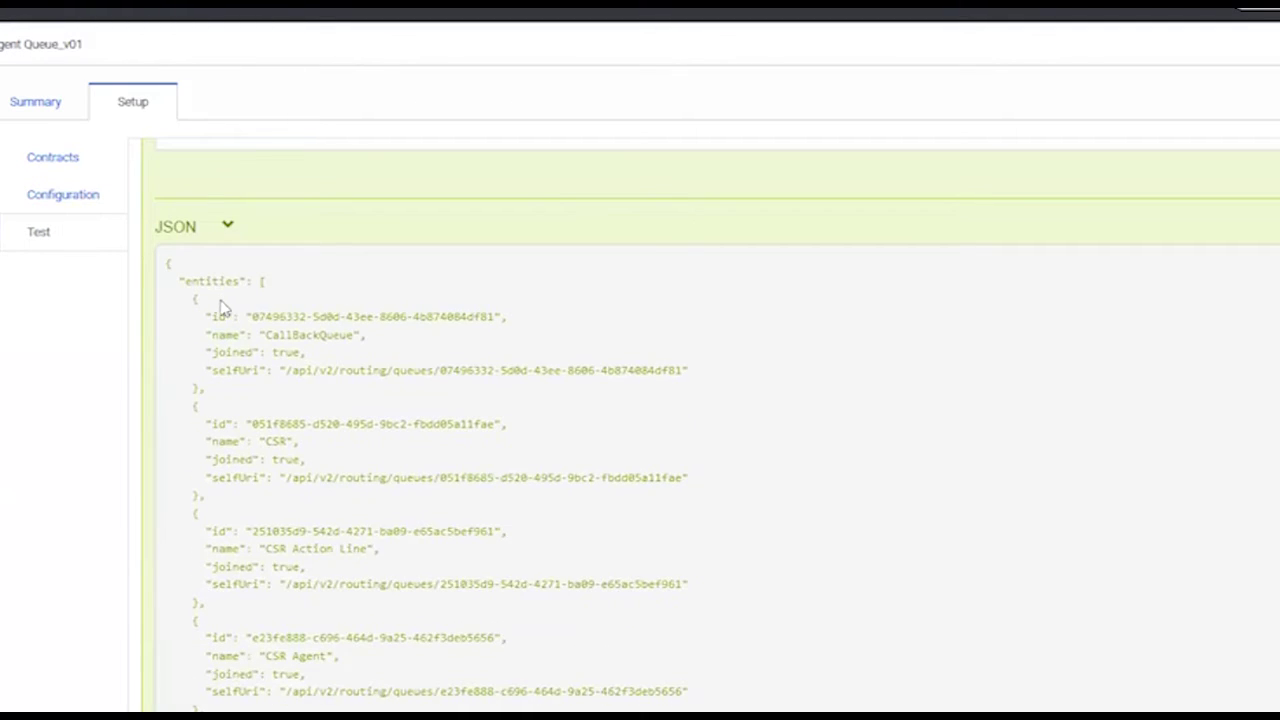
pyautogui.scroll(-3, 288, 432)
pyautogui.scroll(-3, 288, 432)
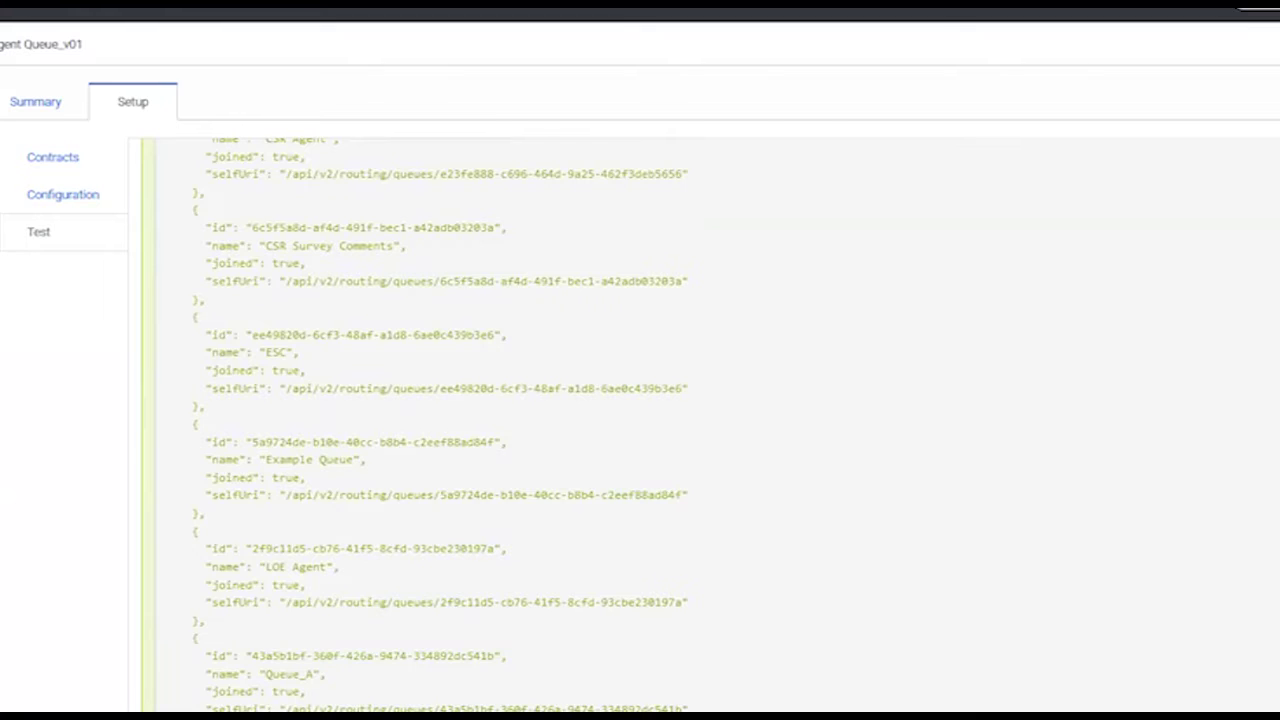
pyautogui.hotkey('alt', 'Tab')
pyautogui.tripleClick(512, 403)
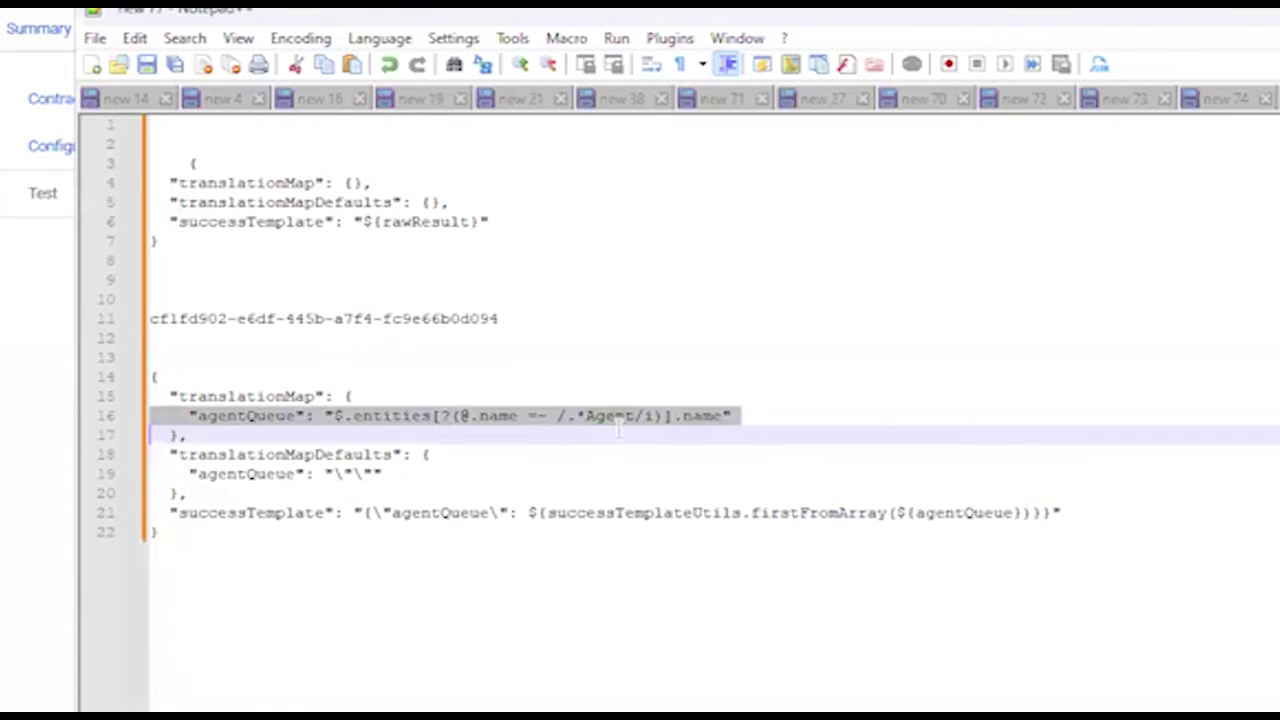
pyautogui.click(620, 428)
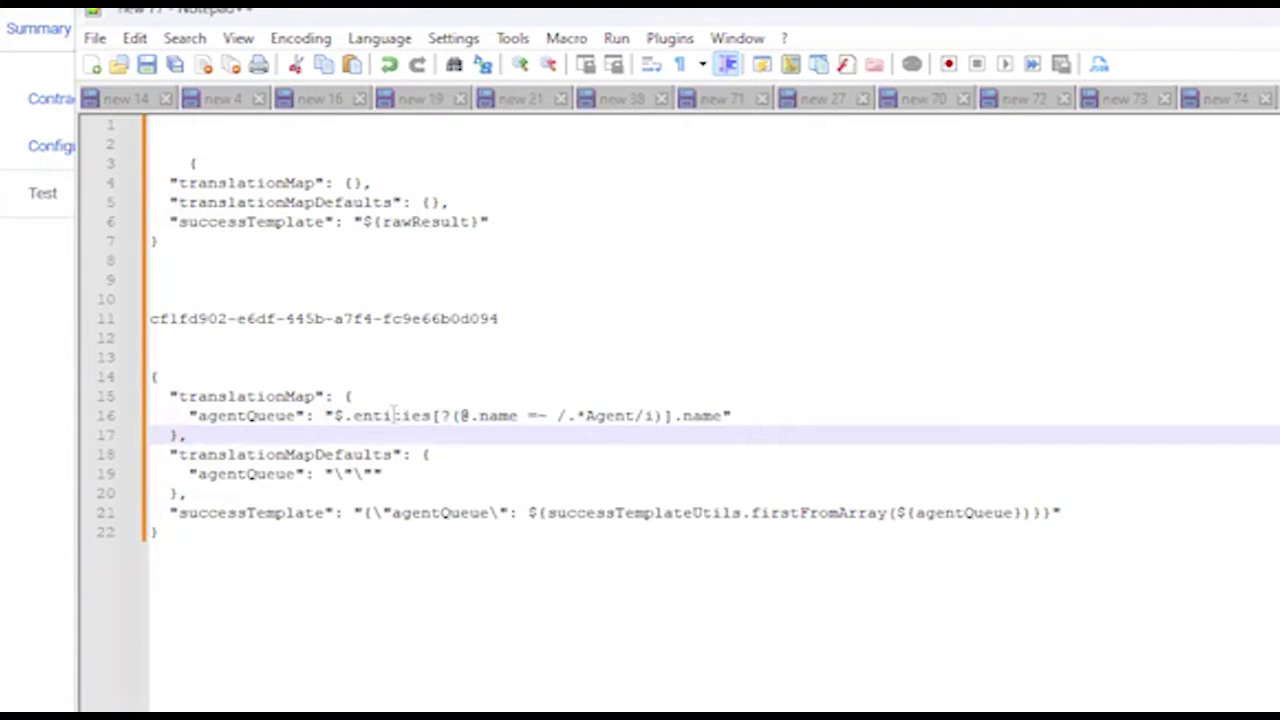
pyautogui.doubleClick(500, 416)
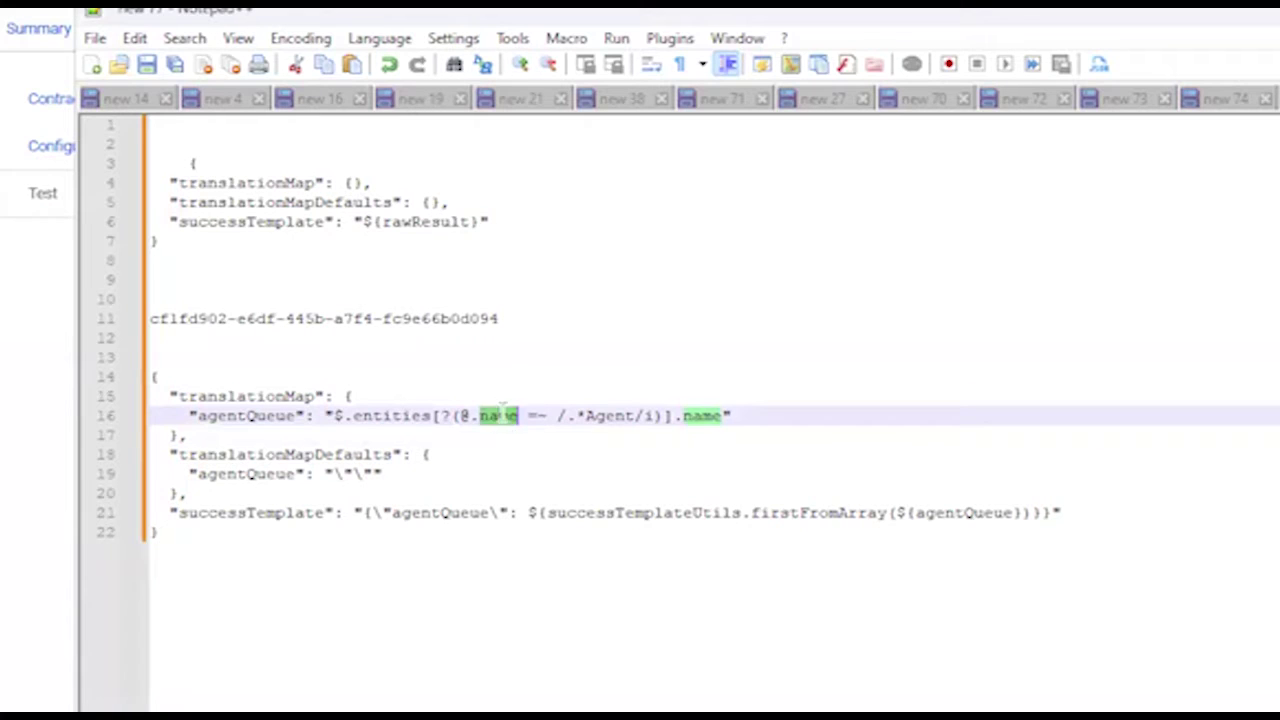
pyautogui.moveTo(585, 415); pyautogui.dragTo(636, 421)
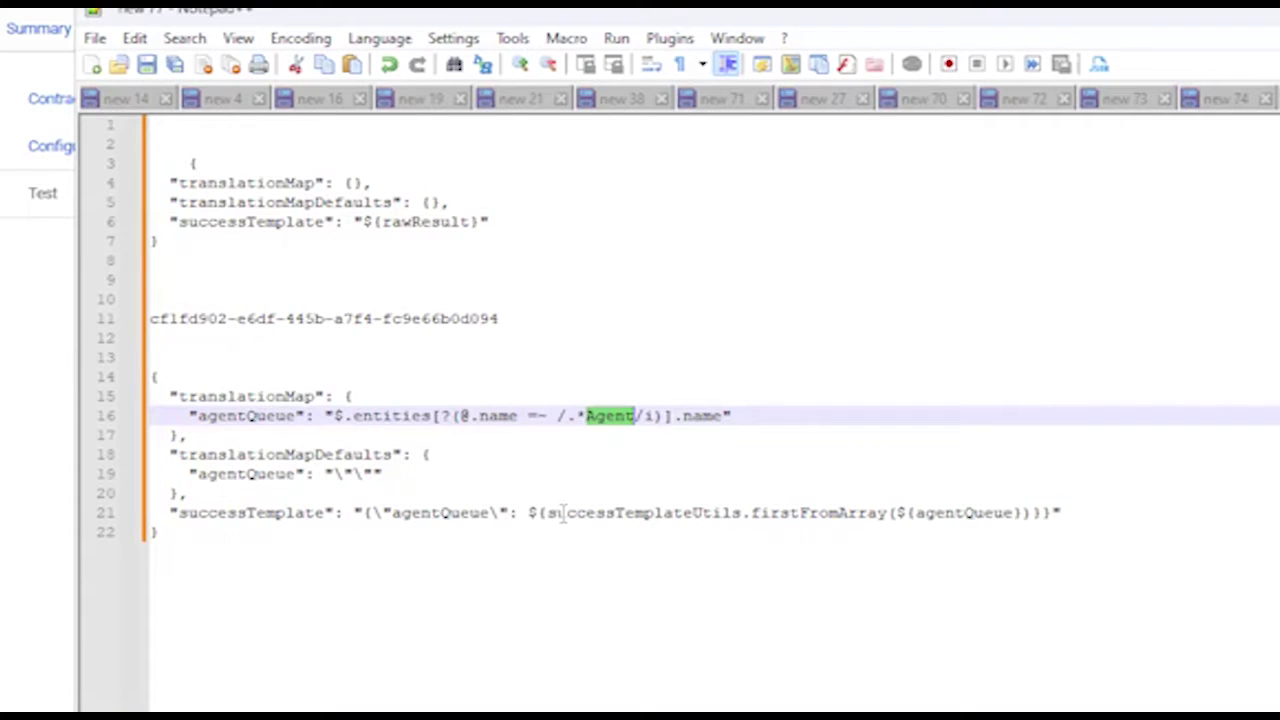
pyautogui.moveTo(550, 513); pyautogui.dragTo(880, 513)
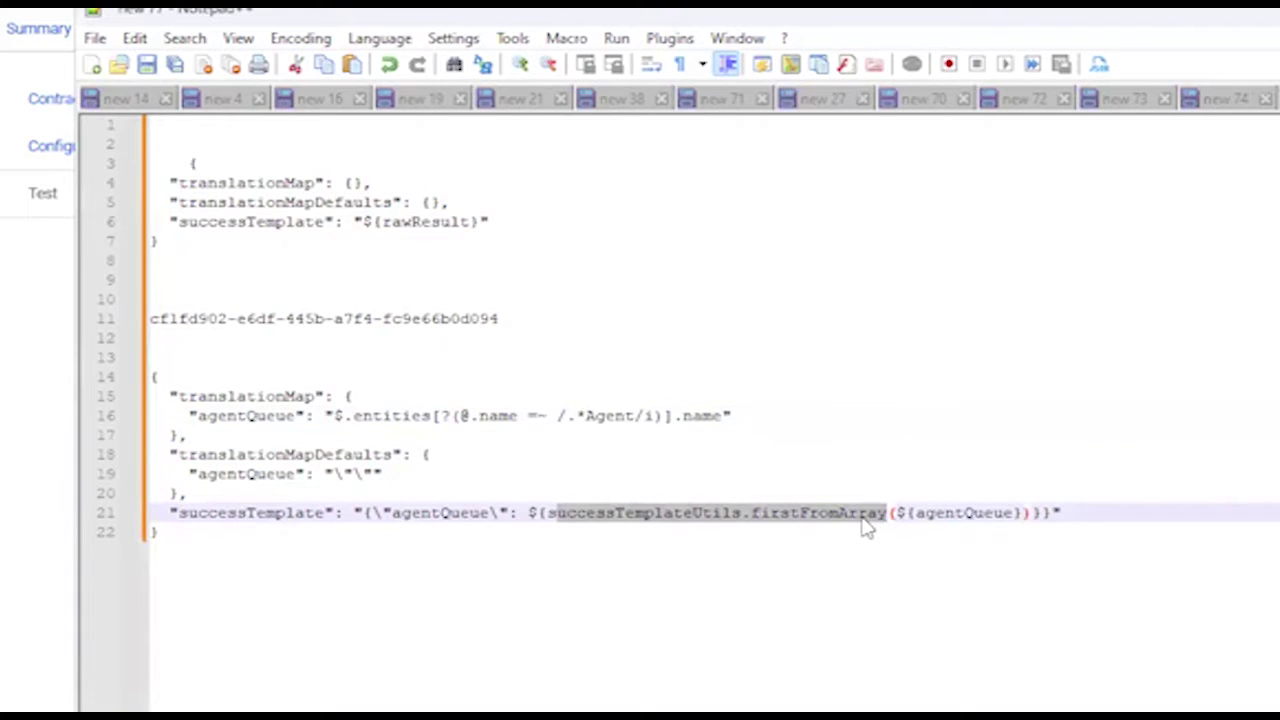
pyautogui.click(852, 513)
pyautogui.doubleClick(852, 513)
pyautogui.doubleClick(948, 513)
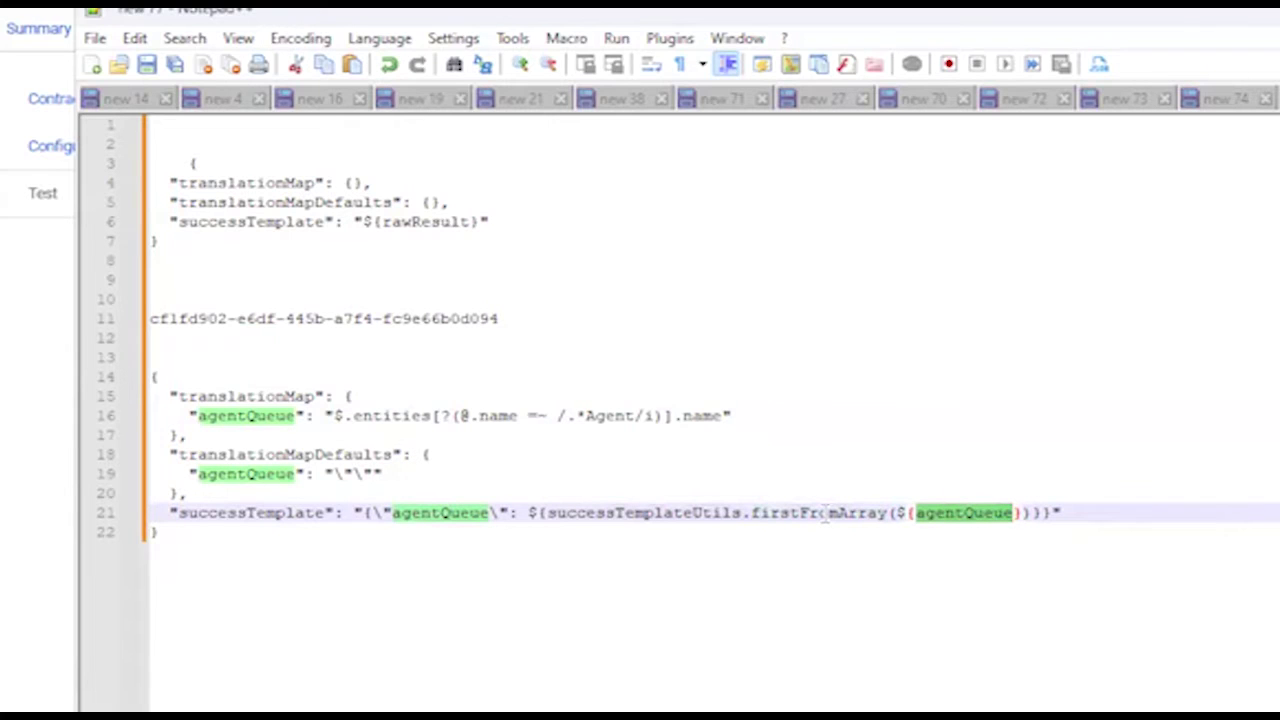
pyautogui.click(1155, 25)
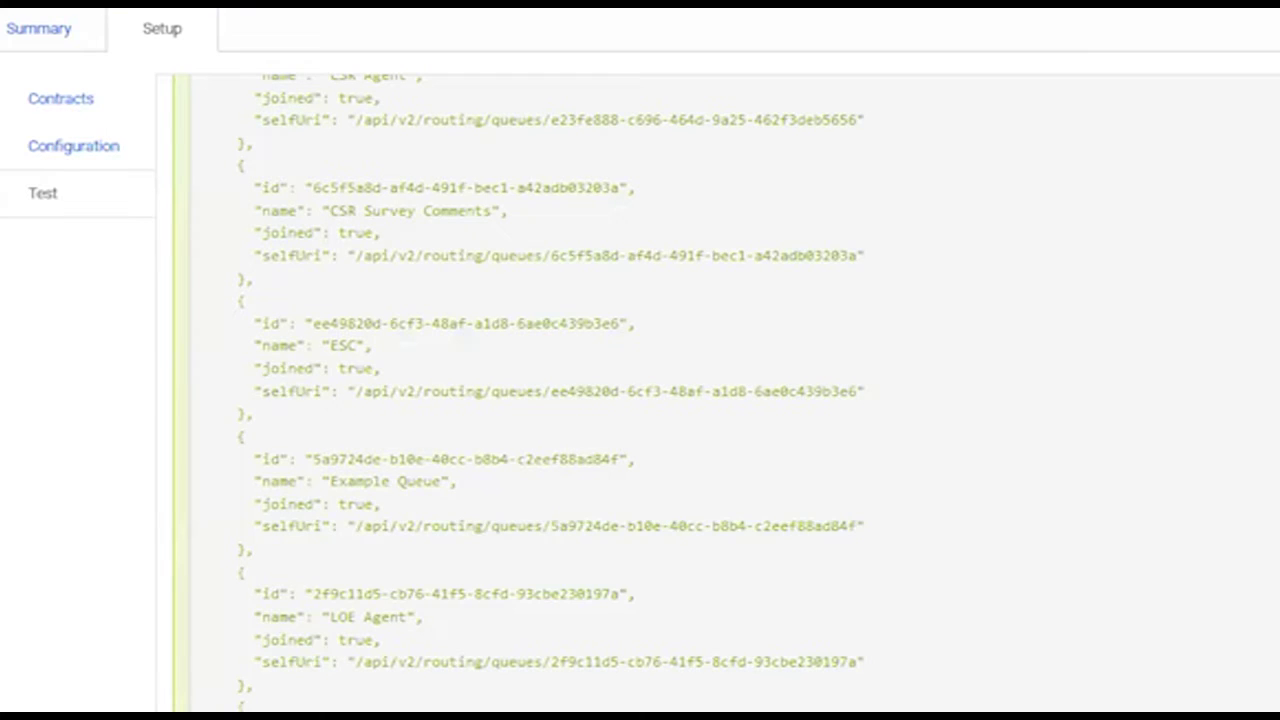
# - Replace the Response template with the translationMap/successTemplate version that returns agentQueue
pyautogui.click(56, 150)
pyautogui.moveTo(315, 591); pyautogui.dragTo(203, 457)
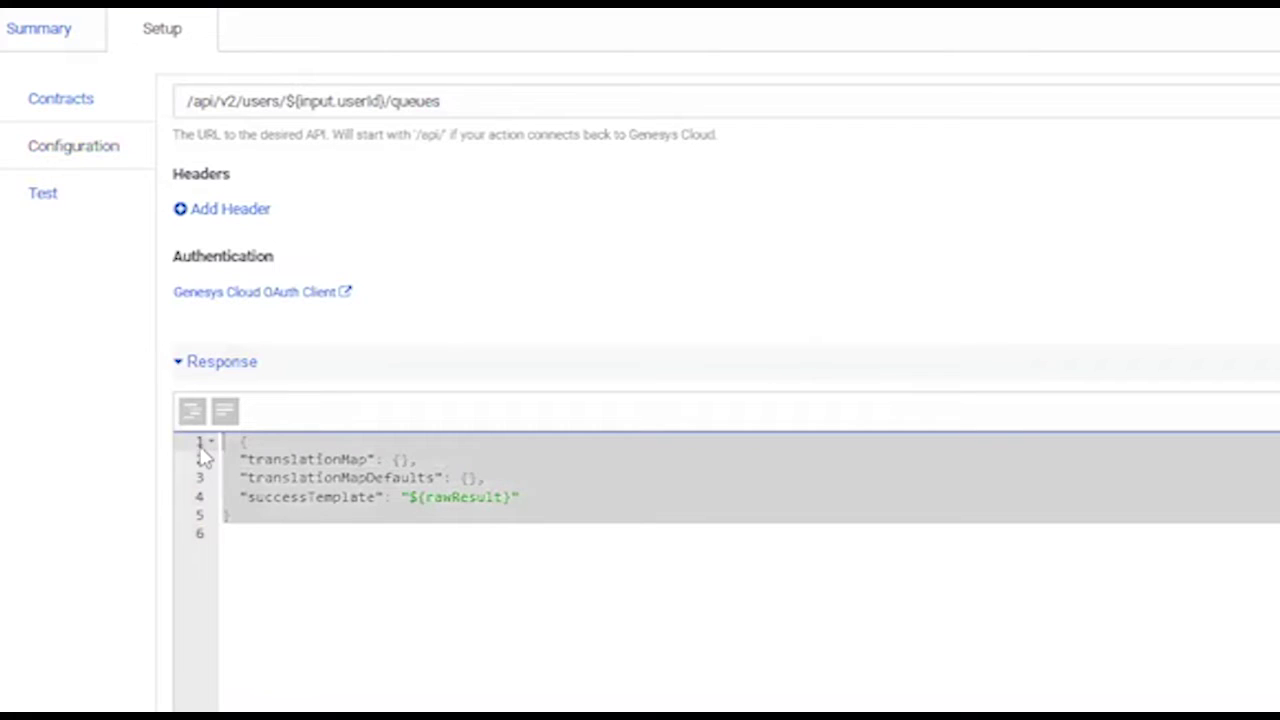
pyautogui.write('{   "translationMap": {     "agentQueue": "$.entities[?(@.name =~ /.*Agent/i)].name"   },   "translationMapDefaults": {     "agentQueue": "\\"\\""   },   "successTemplate": "{\\"agentQueue\\": ${successTemplateUtils.firstFromArray(${agentQueue})}}" }')
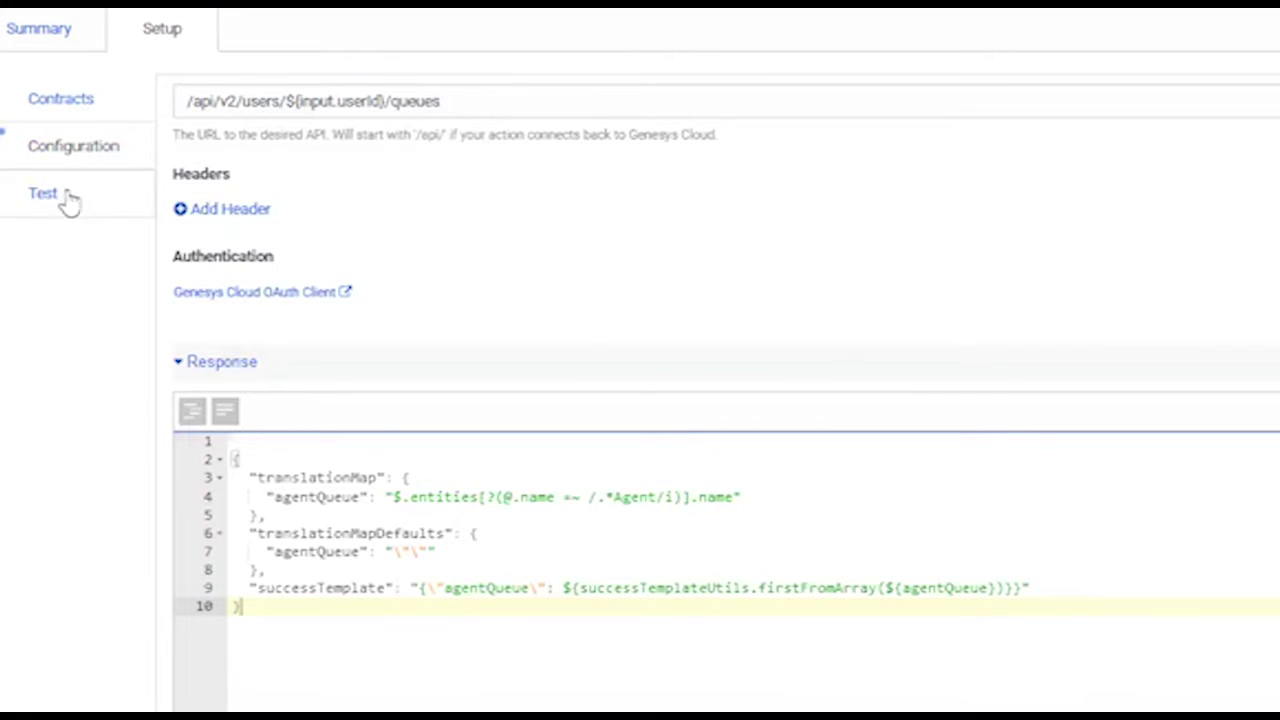
# - Run the action test and confirm agentQueue 'CSR Agent' in the JSON output
pyautogui.click(43, 204)
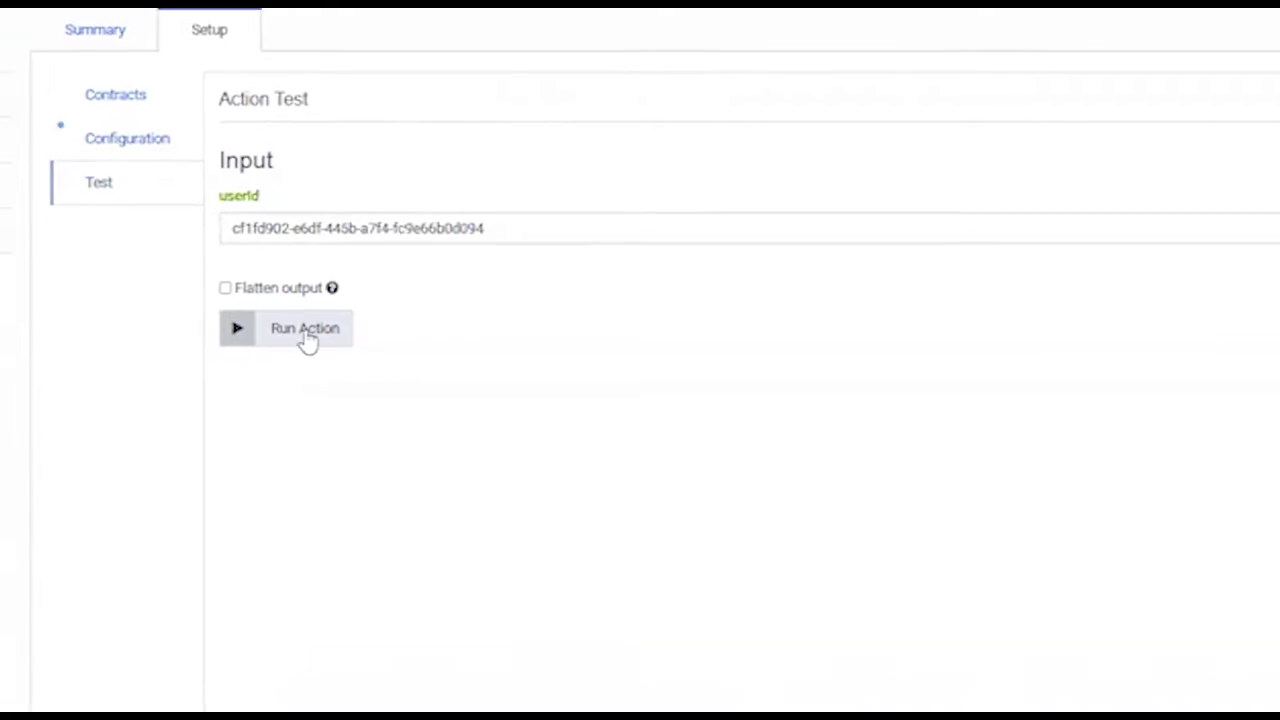
pyautogui.click(305, 330)
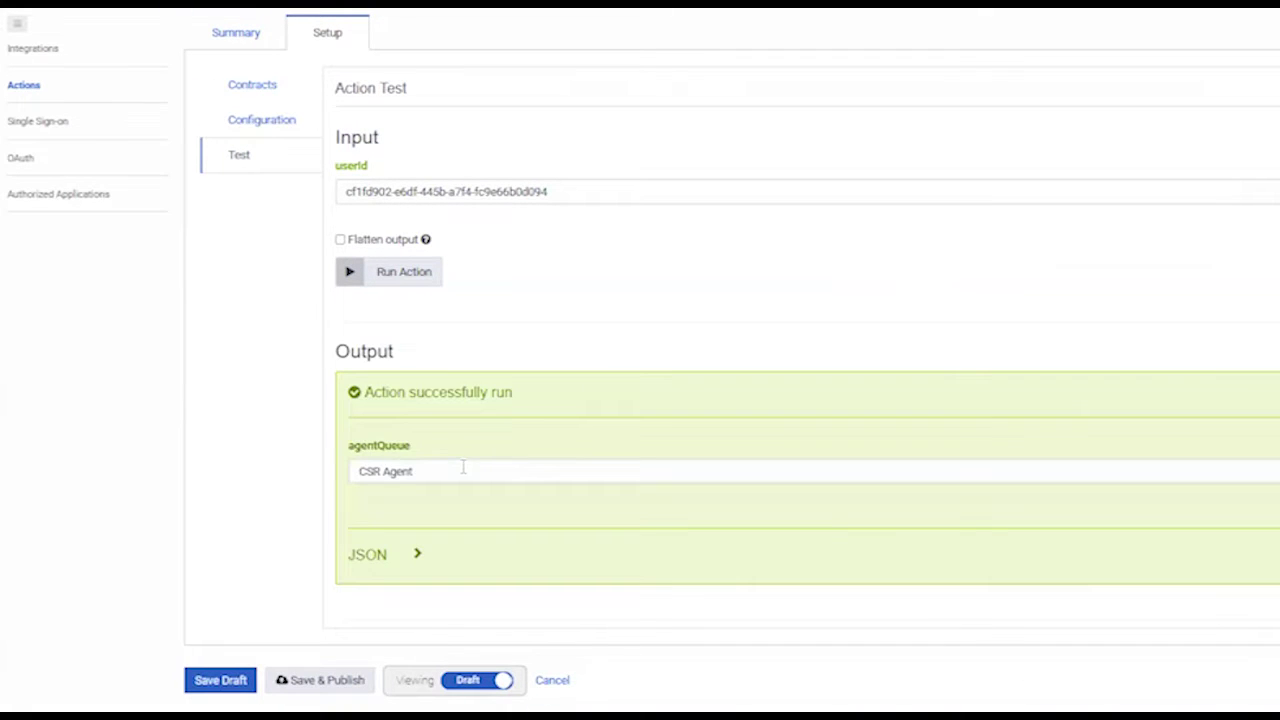
pyautogui.click(376, 470)
pyautogui.tripleClick(349, 470)
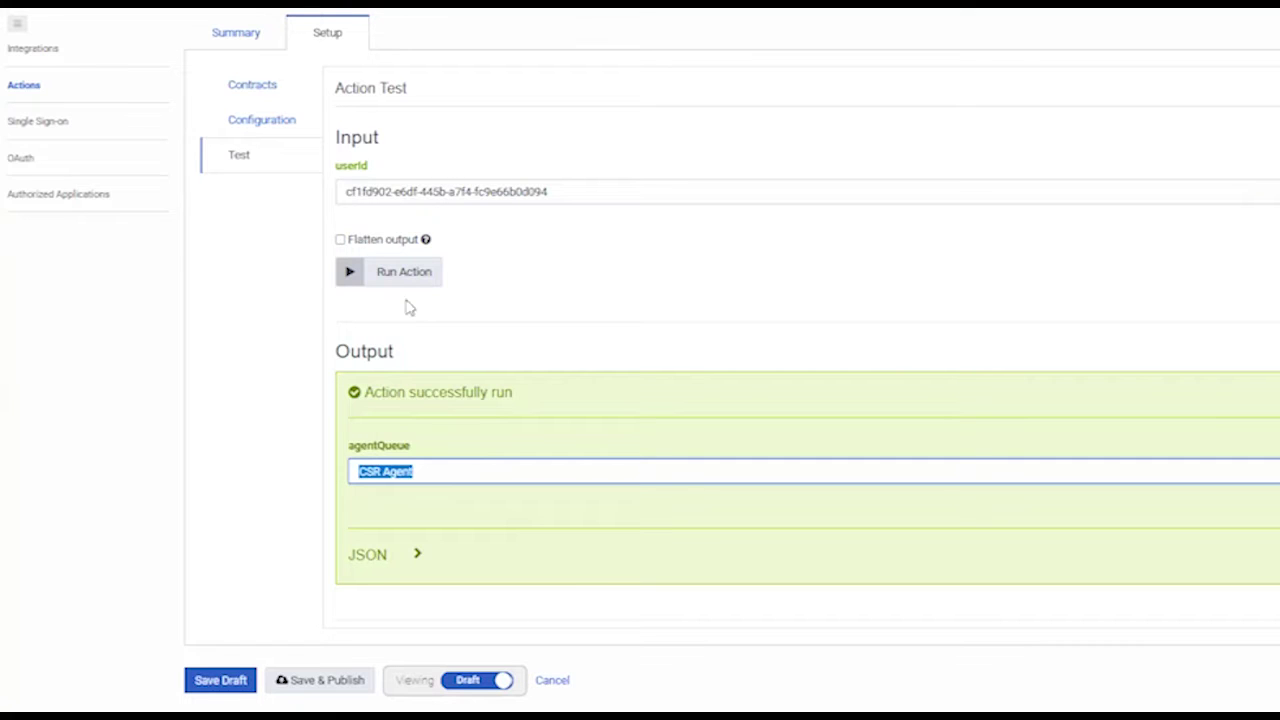
pyautogui.click(410, 556)
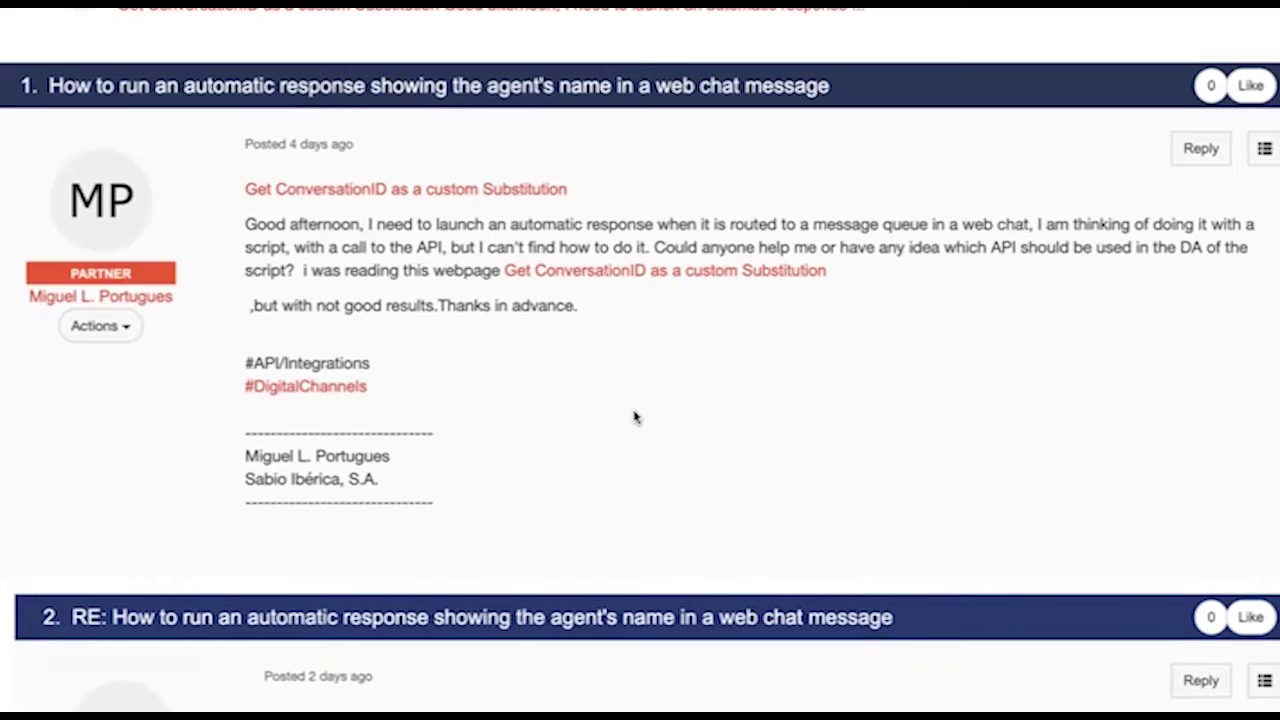
# - Read through the forum thread about automatic web chat replies that include the agent's name
pyautogui.scroll(-1, 634, 417)
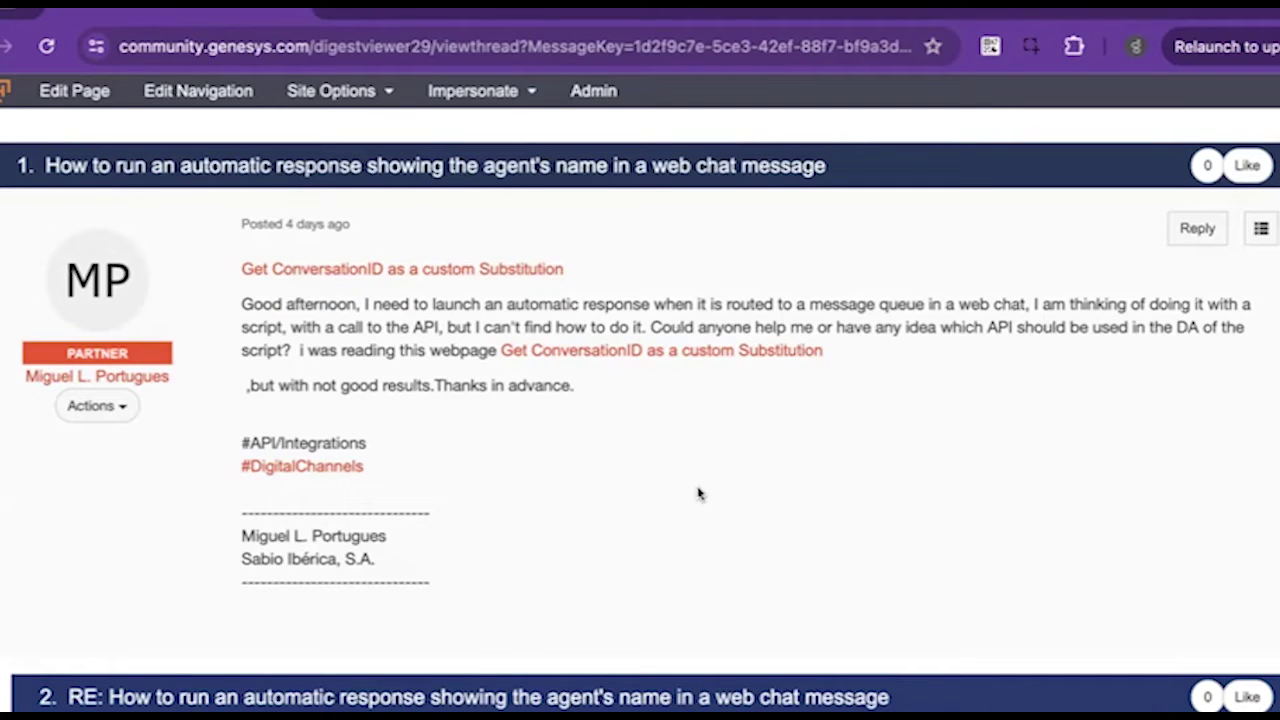
pyautogui.scroll(-1, 698, 493)
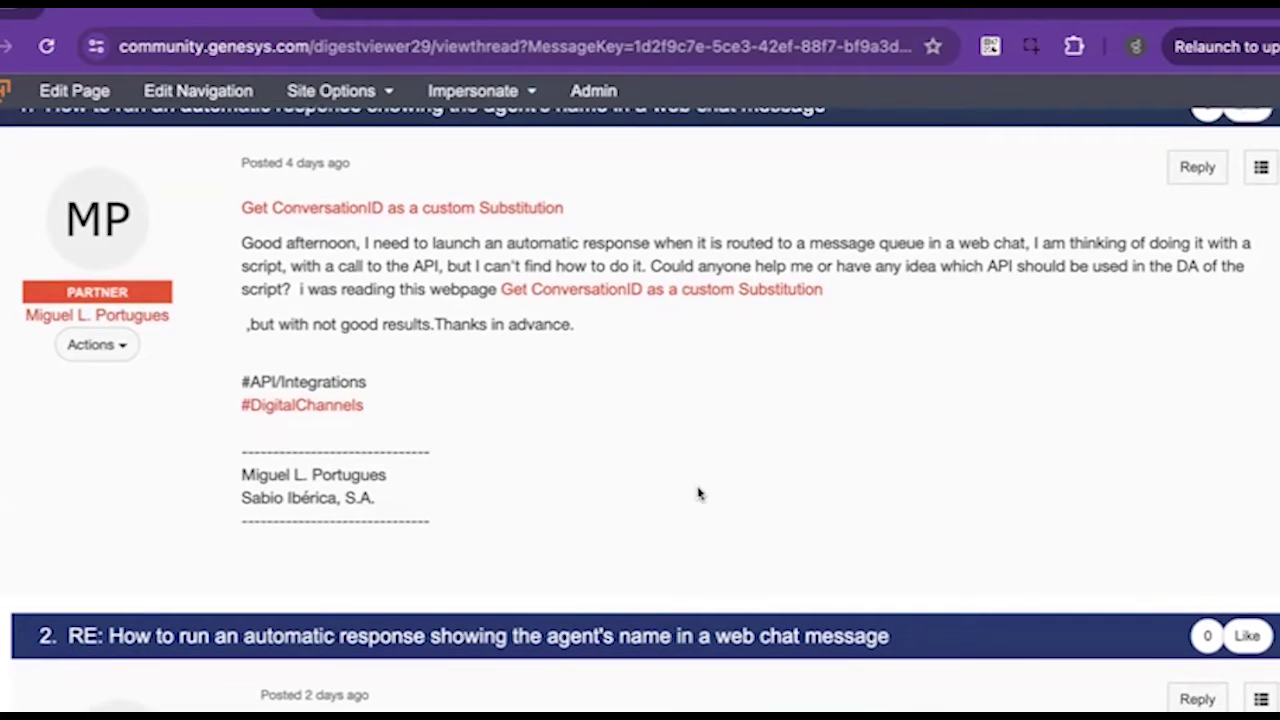
pyautogui.scroll(-2, 698, 493)
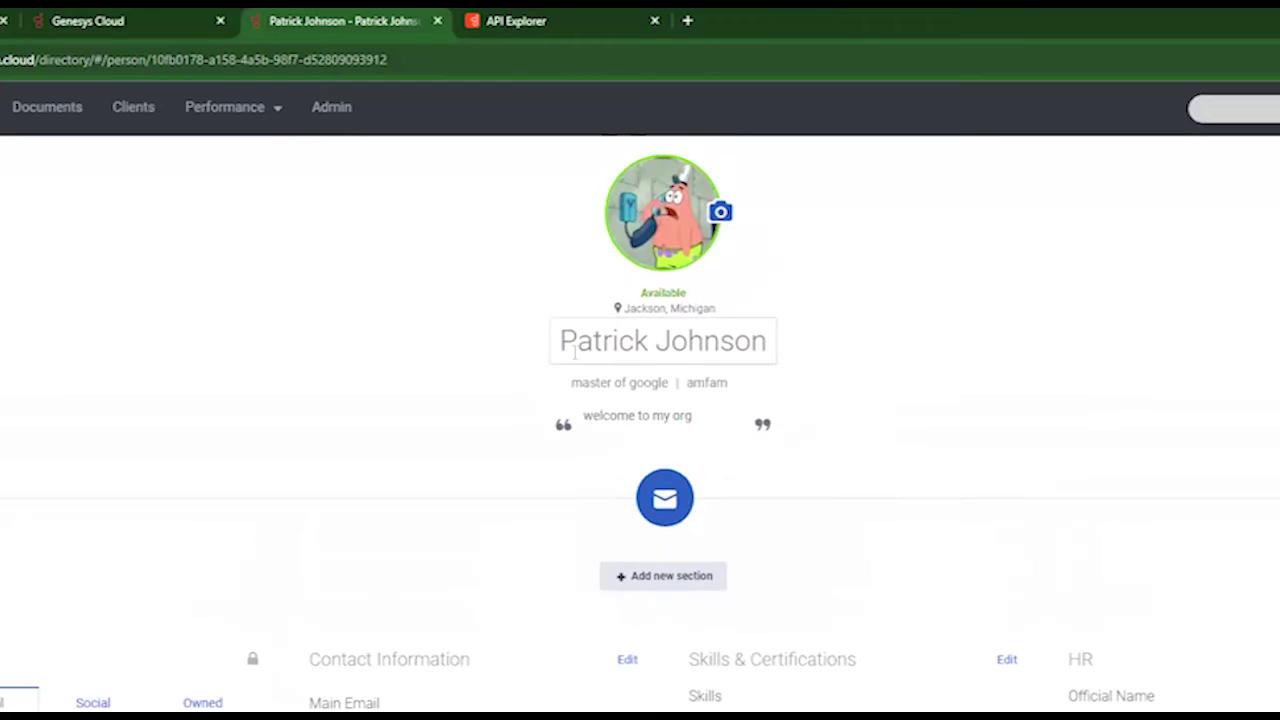
# - Scroll the Responses list to show campaign SMS template, Greeting and WorkItem Routing
pyautogui.scroll(-2, 775, 383)
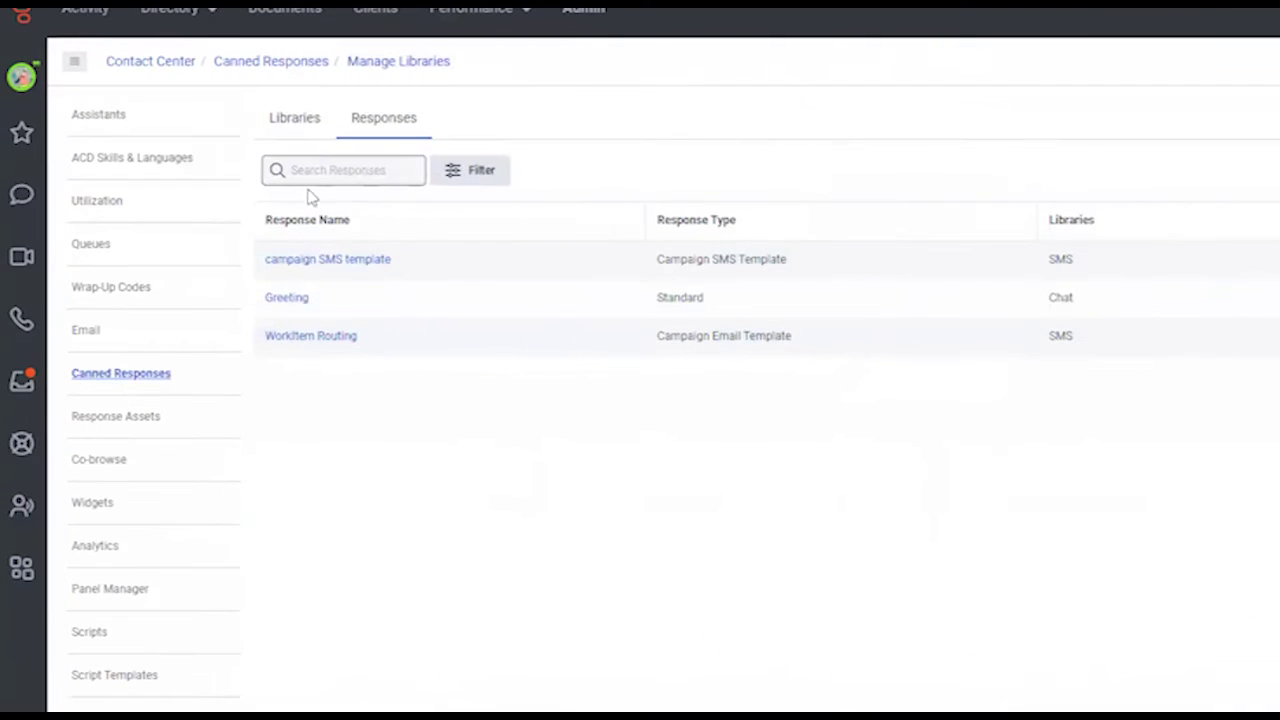
# - Switch from Libraries to the Responses list and open the Greeting canned response
pyautogui.click(312, 127)
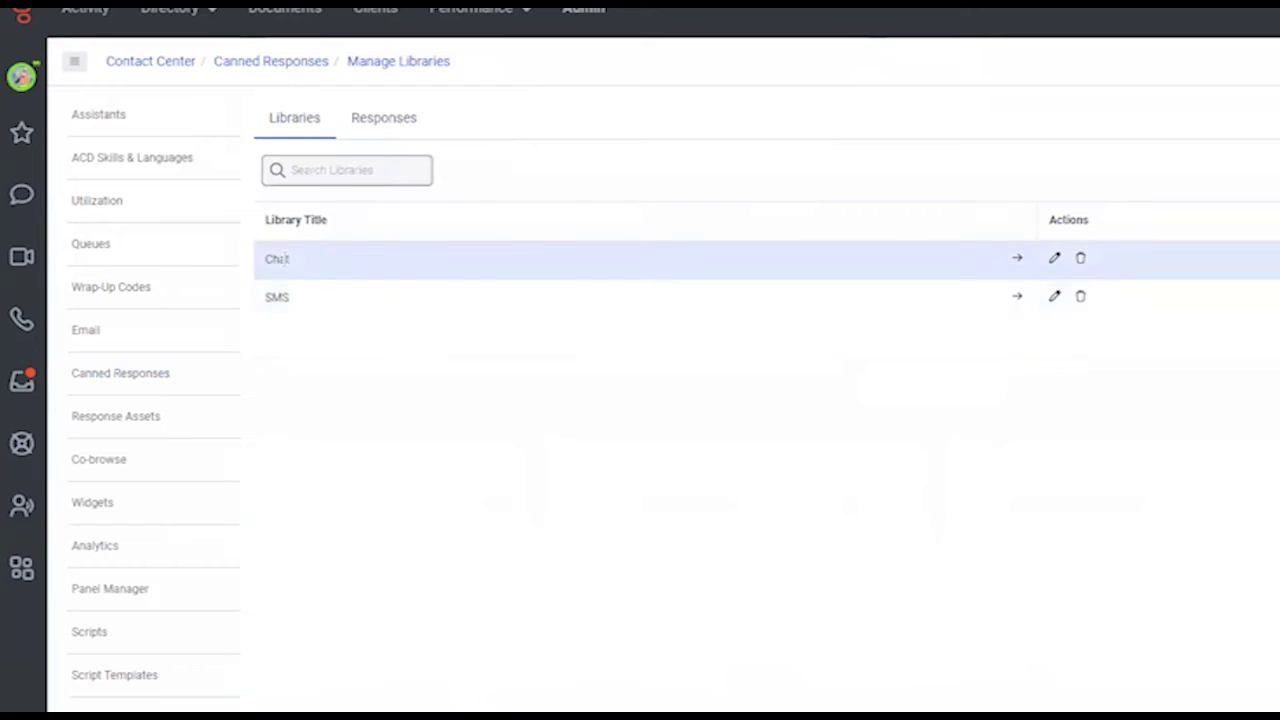
pyautogui.click(389, 123)
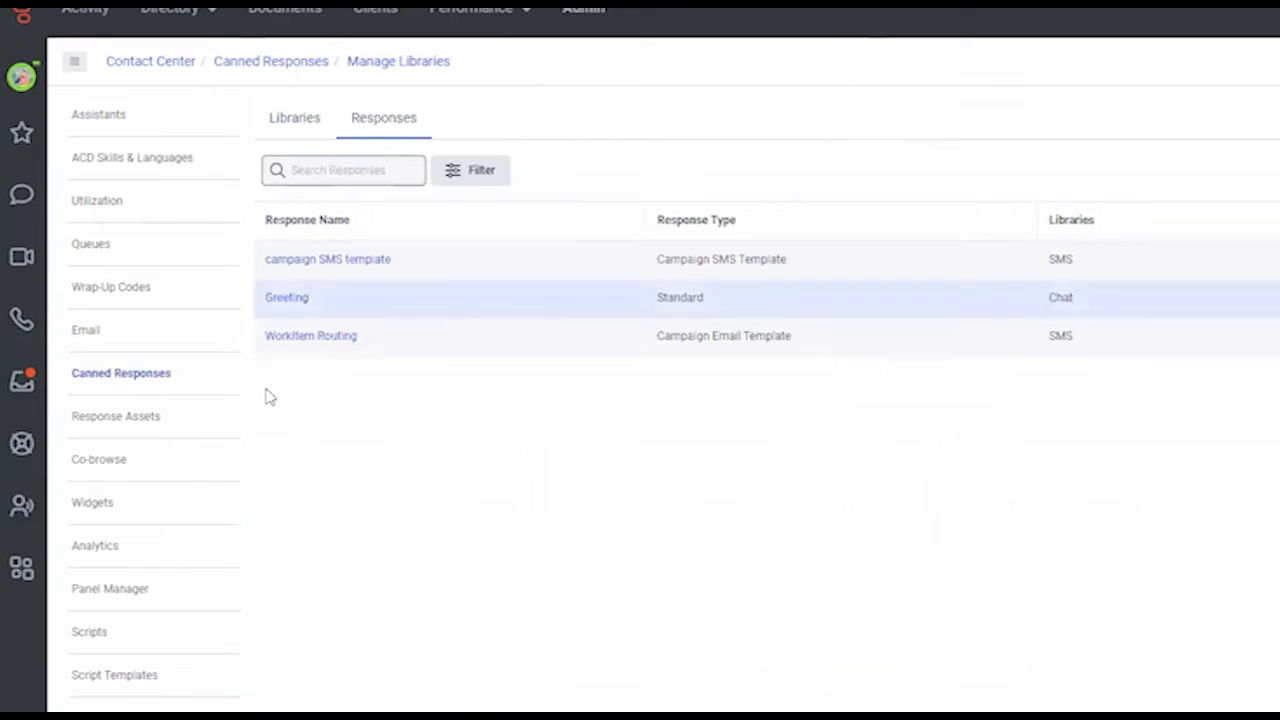
pyautogui.click(297, 306)
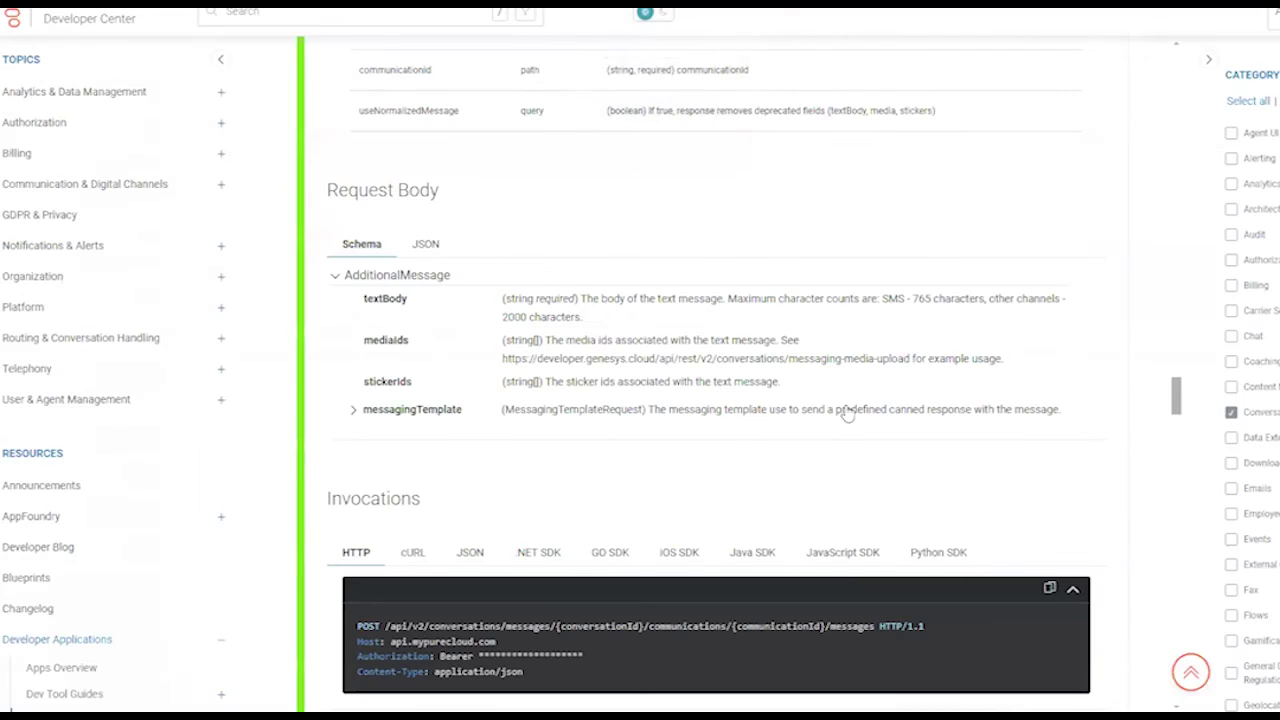
pyautogui.scroll(5, 903, 356)
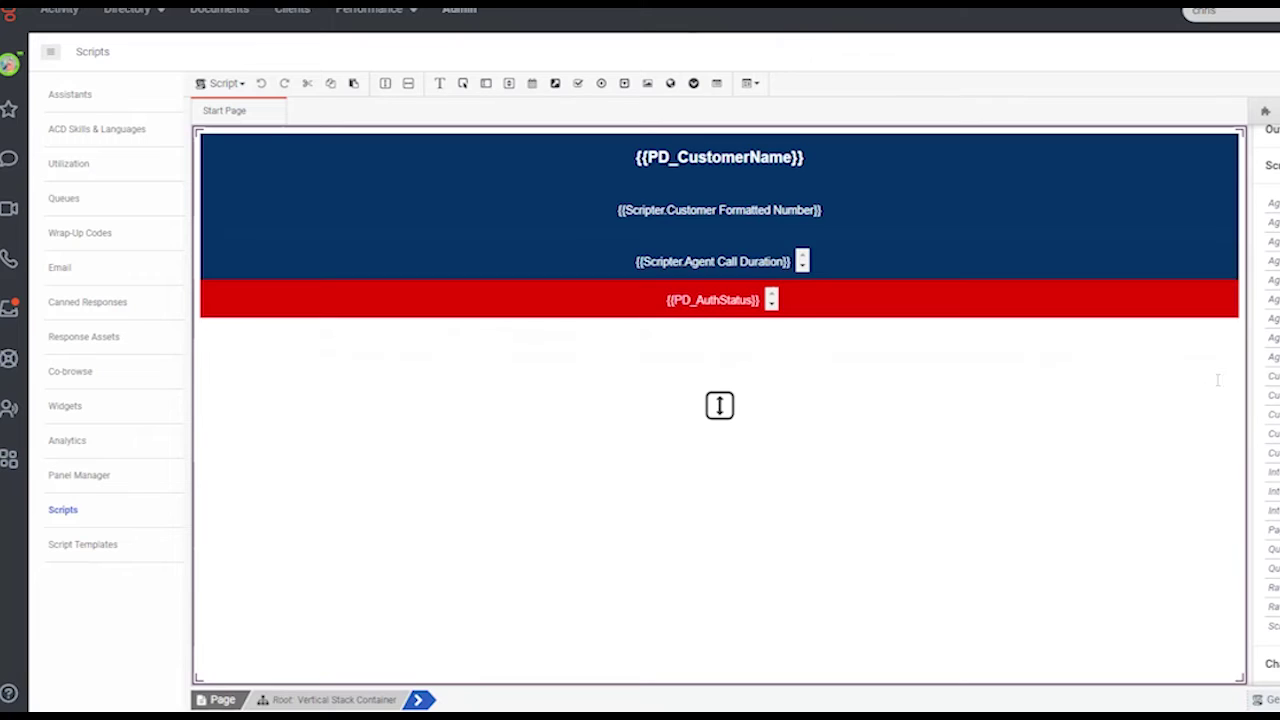
# - Start a new custom script action and browse its Add Step types, closing without adding any
pyautogui.click(719, 405)
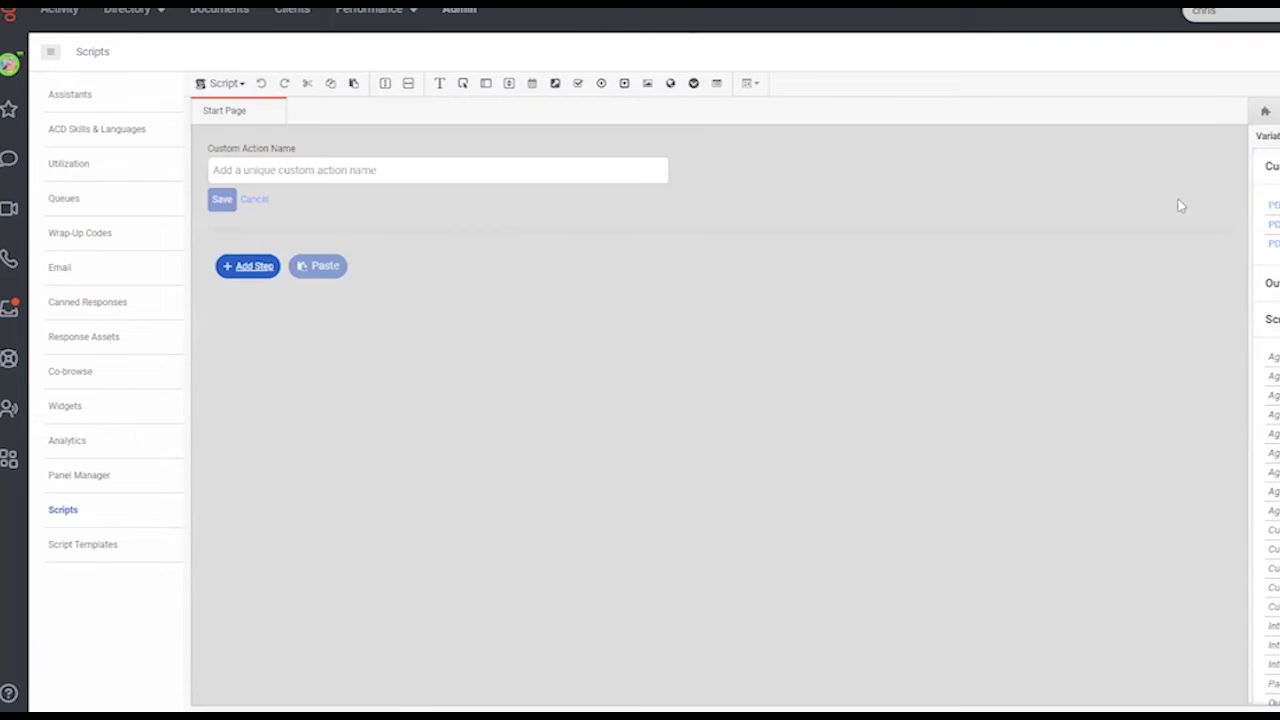
pyautogui.click(330, 382)
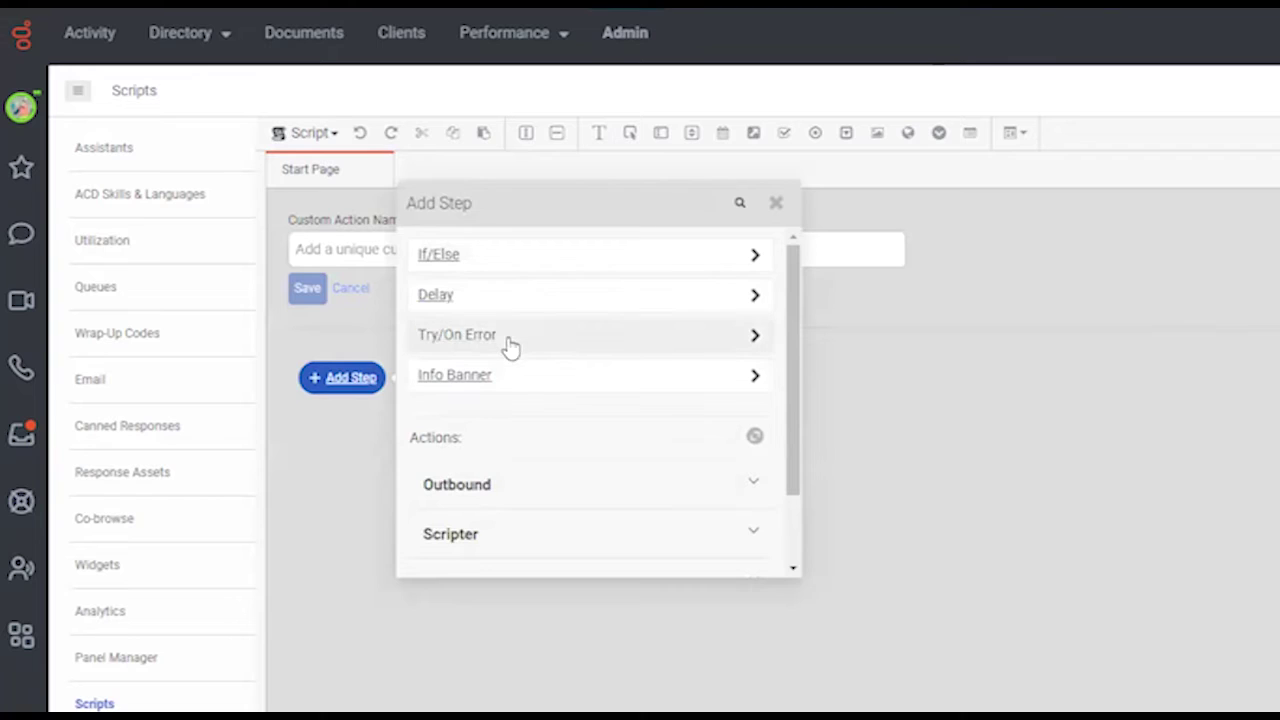
pyautogui.scroll(-2, 552, 457)
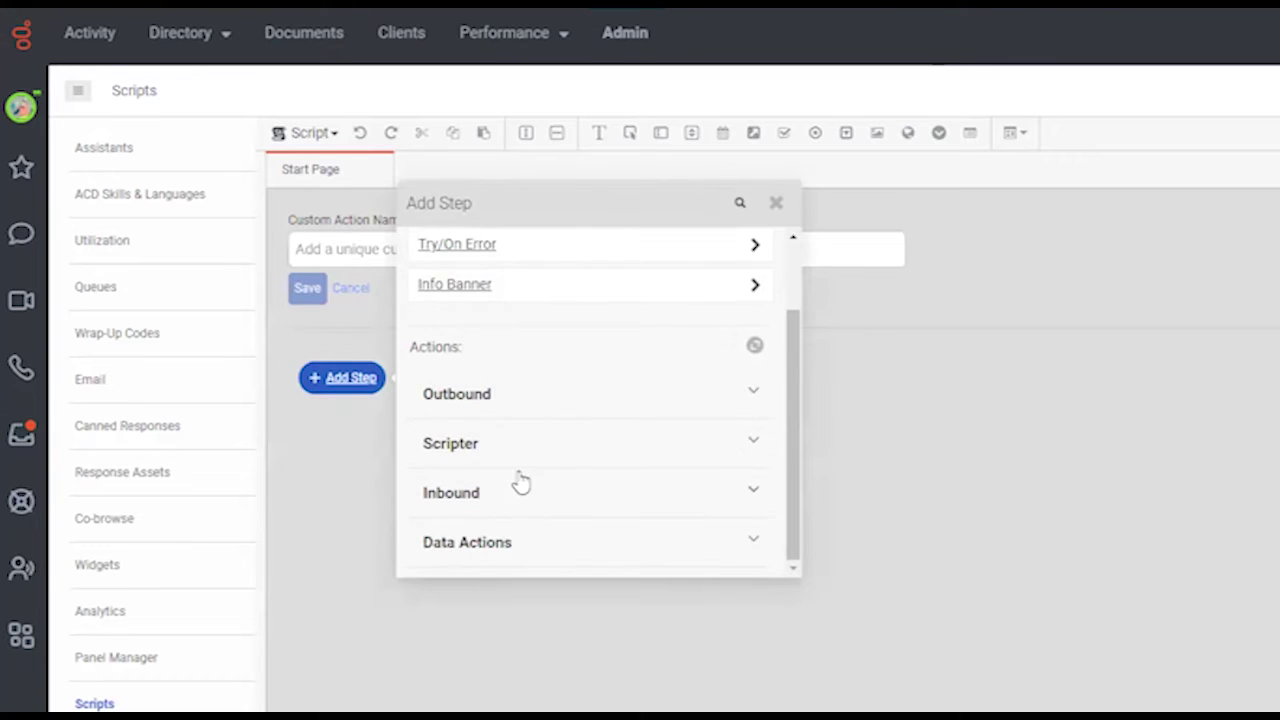
pyautogui.scroll(2, 500, 530)
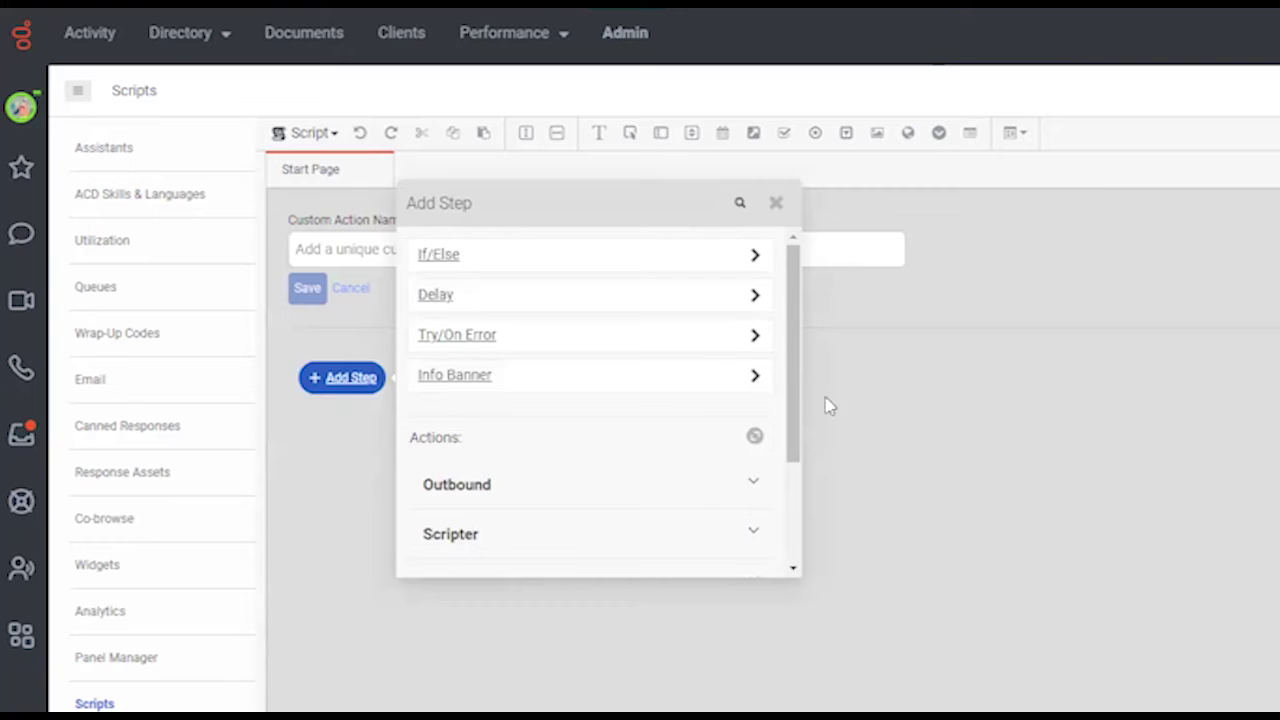
pyautogui.click(866, 437)
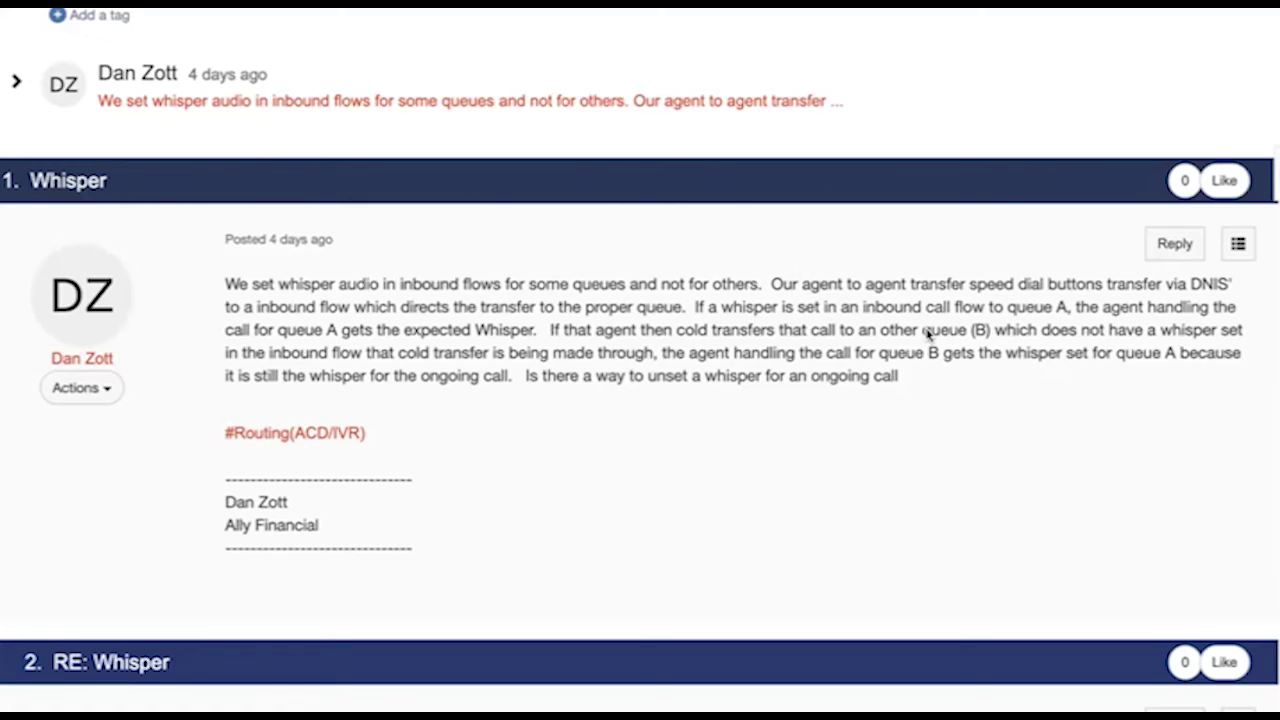
# - Scroll the Whisper thread down to reply 3, RE: Whisper, on the in-queue flow set-whisper workaround
pyautogui.scroll(-9, 928, 335)
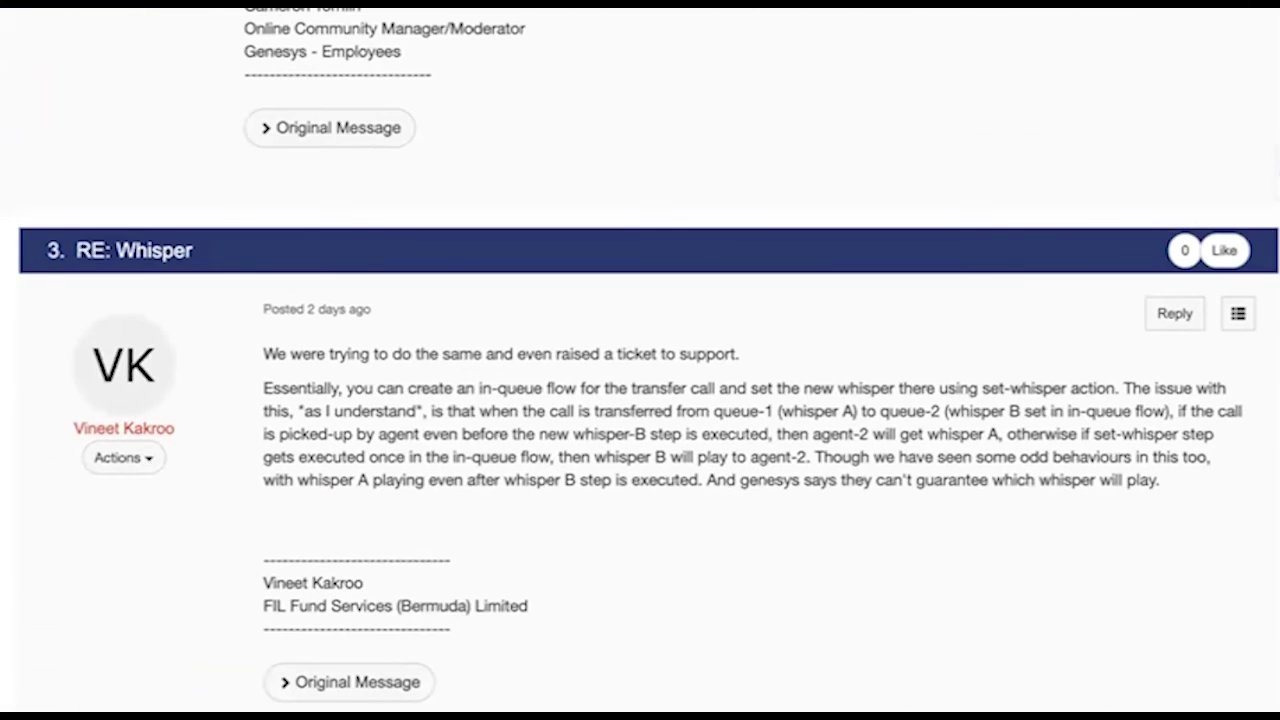
pyautogui.scroll(-1, 649, 356)
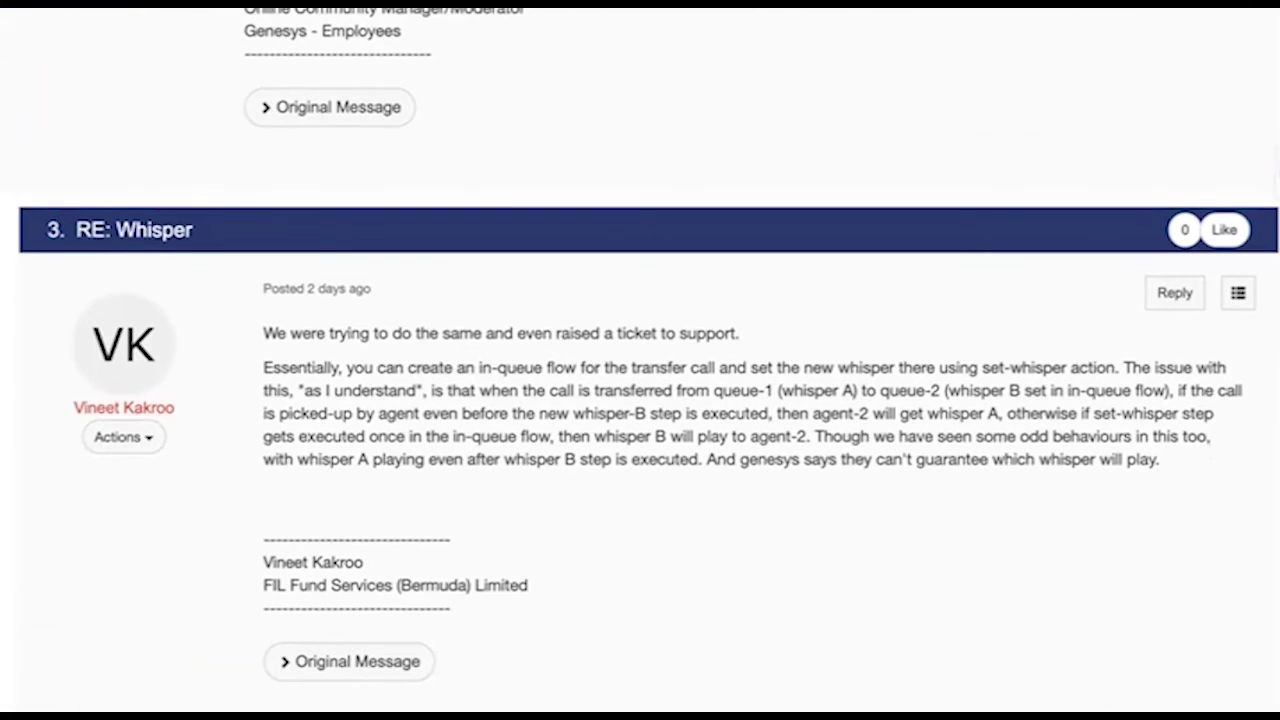